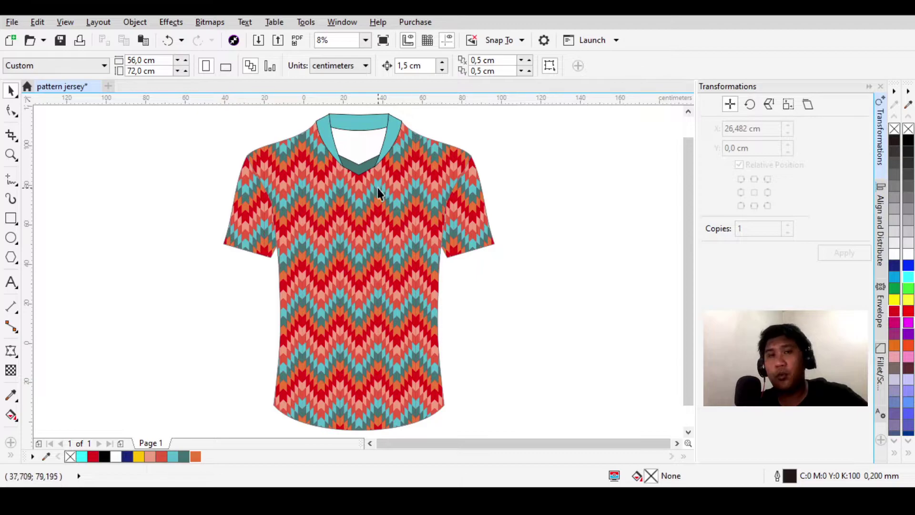
scroll(344, 200, "down", 2)
scroll(344, 200, "up", 2)
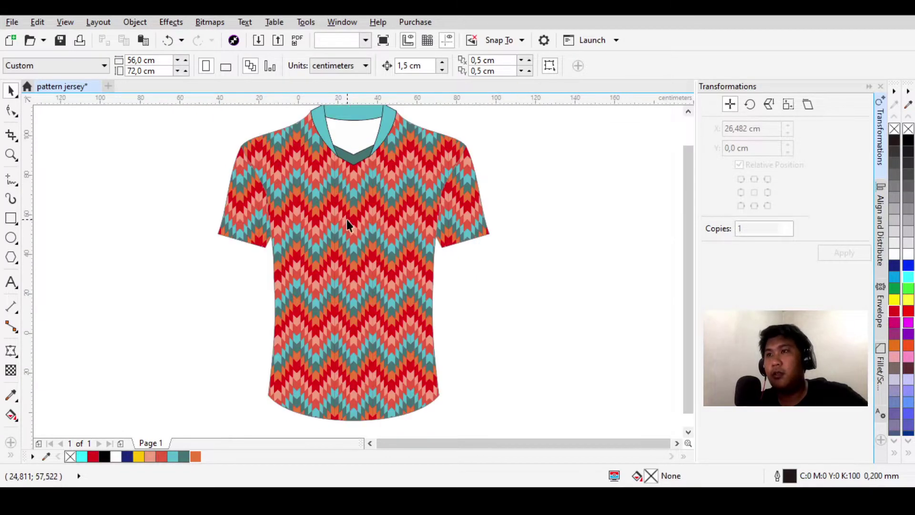
left_click(347, 219)
scroll(347, 219, "down", 2)
scroll(374, 202, "up", 2)
left_click_drag(405, 191, 555, 147)
key("ctrl+z")
left_click(554, 216)
key("ctrl+z")
left_click(580, 229)
left_click_drag(407, 202, 511, 155)
key("ctrl+z")
left_click(532, 248)
Extract the zigzag pattern from the jersey body's PowerClip and move it clear of the jersey, beside it.
left_click(370, 213)
scroll(362, 207, "down", 1)
scroll(359, 199, "up", 2)
scroll(359, 197, "down", 2)
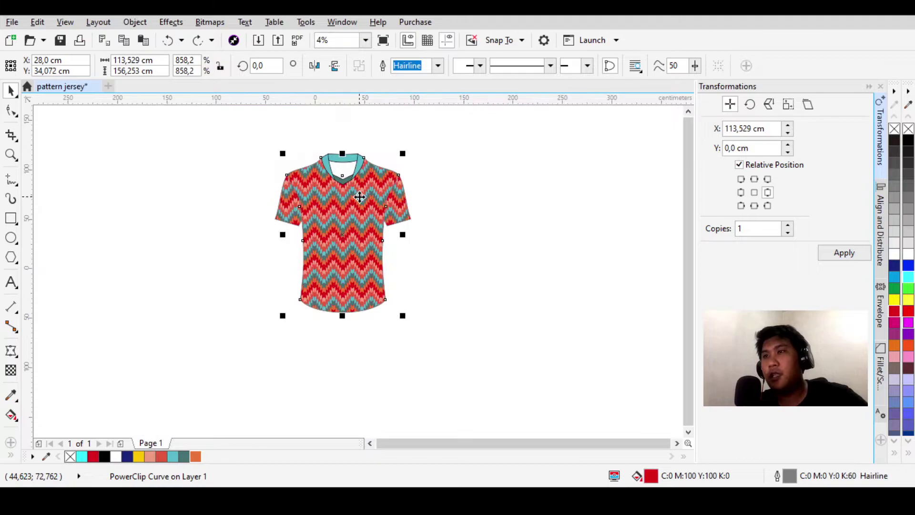
scroll(300, 207, "up", 1)
scroll(300, 208, "down", 1)
scroll(300, 208, "up", 1)
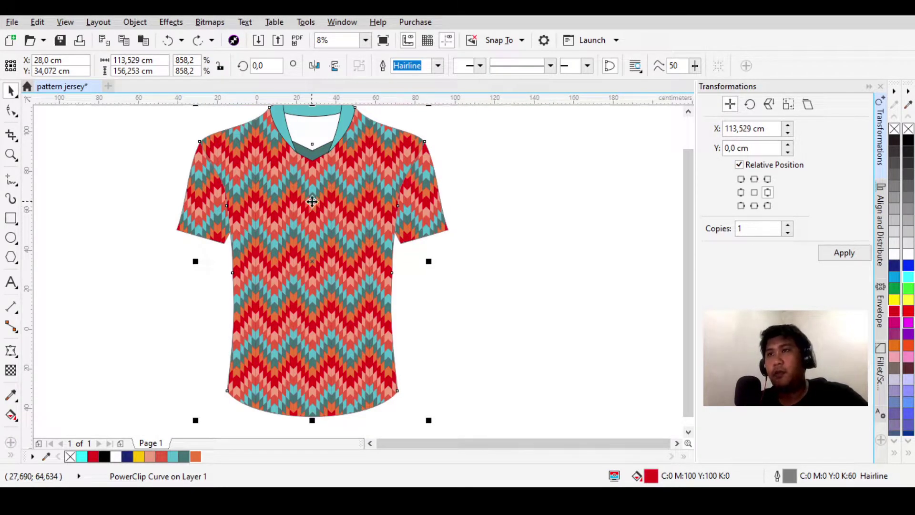
key("F4")
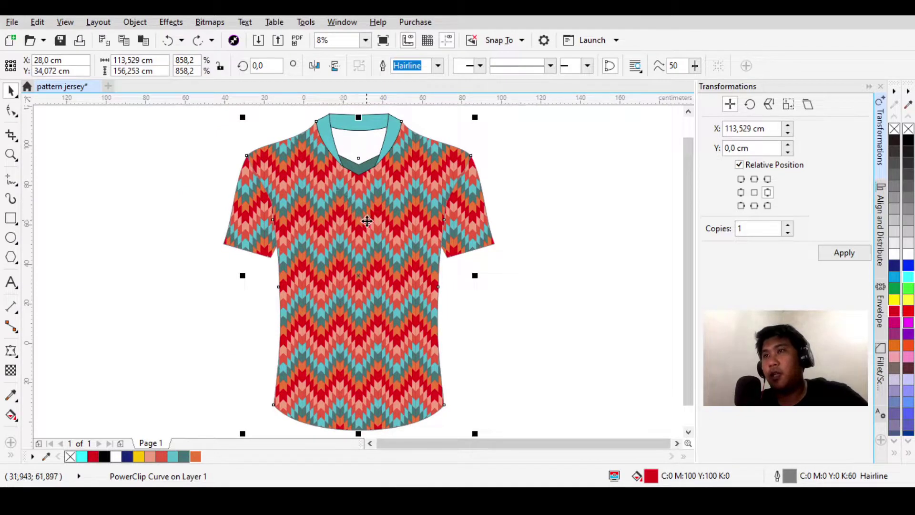
key("ctrl+shift+z")
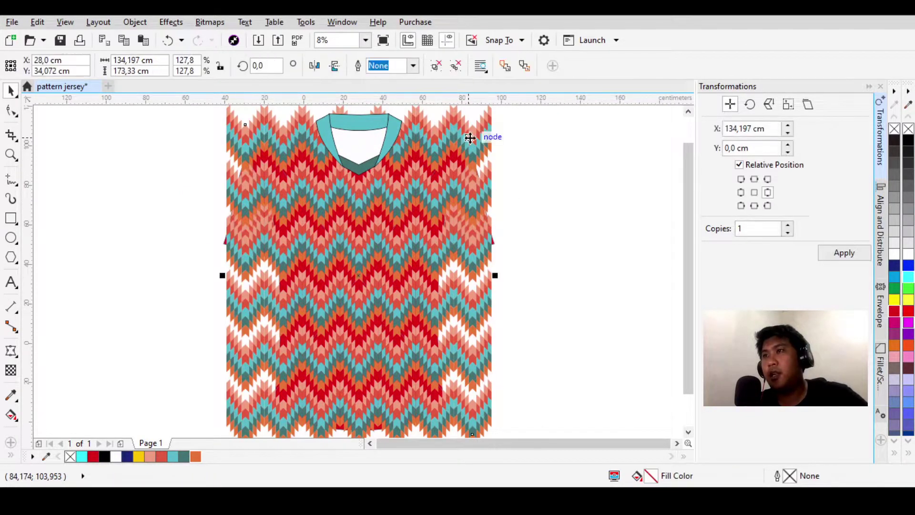
scroll(473, 163, "down", 1)
left_click_drag(474, 162, 270, 163)
left_click(315, 205)
Extract the zigzag pattern from the sleeves' PowerClip and delete both the sleeve and body patterns.
left_click(365, 184)
left_click(418, 123)
left_click(622, 207)
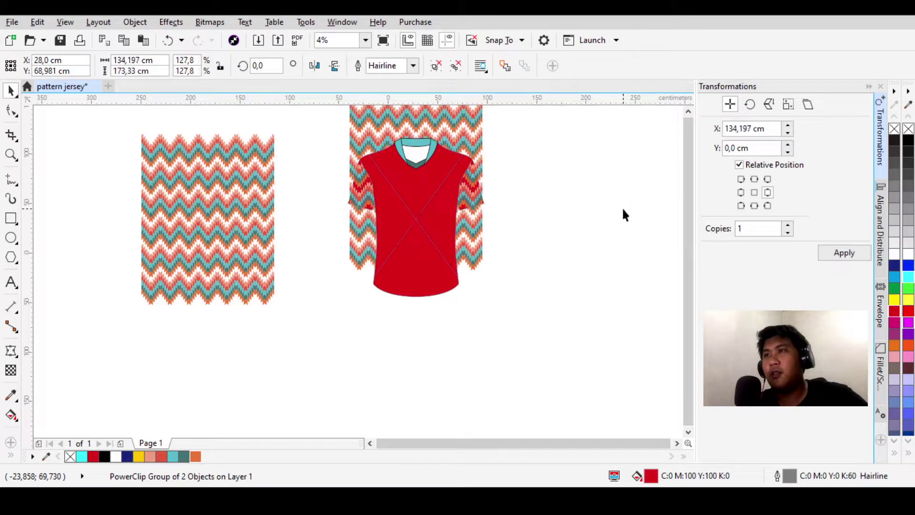
left_click(476, 129)
key("Delete")
left_click(477, 130)
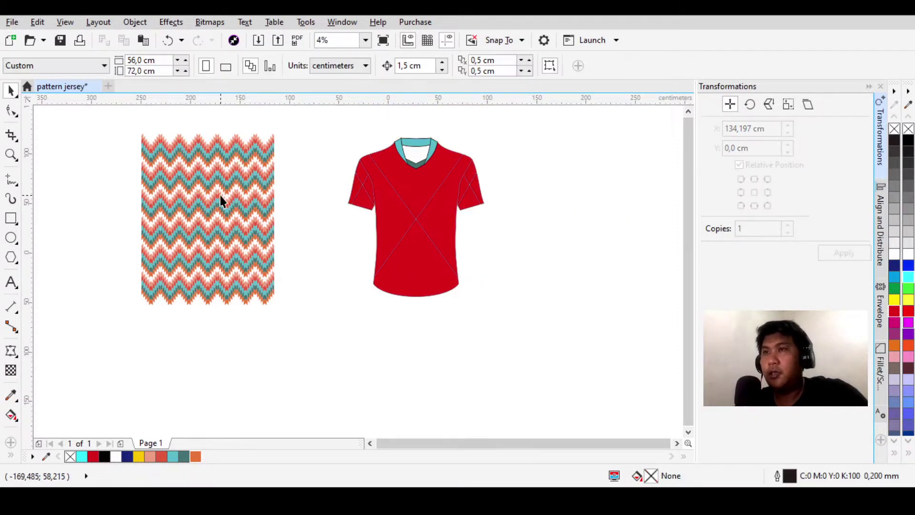
left_click(220, 195)
key("Delete")
Remove the empty PowerClip frames from the jersey's body and sleeves.
left_click(435, 191)
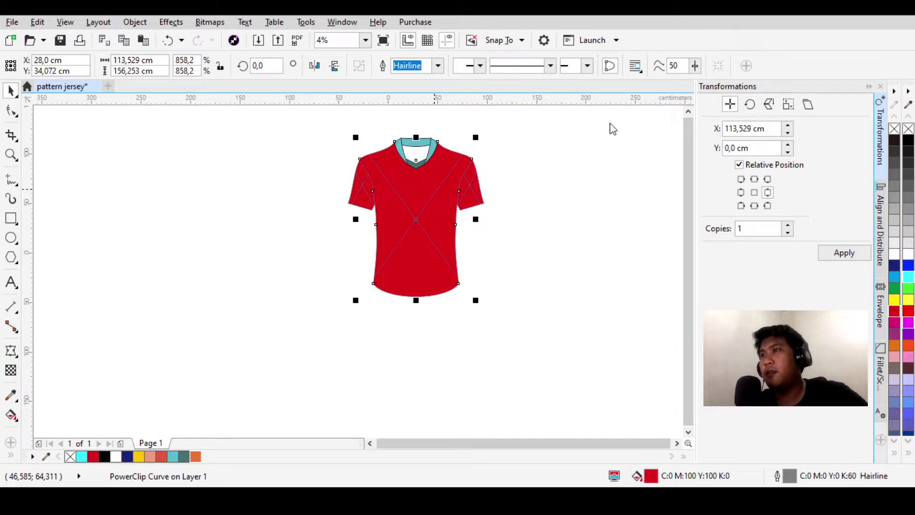
left_click(464, 178)
left_click(497, 193)
left_click(479, 193)
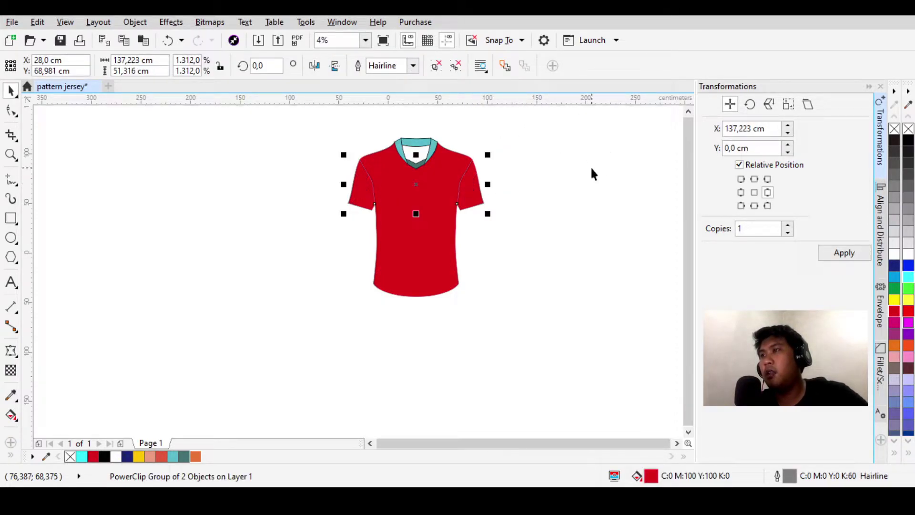
left_click(551, 187)
Move the whole plain red jersey off the page to the empty area on its right side.
scroll(528, 188, "up", 1)
scroll(374, 233, "down", 5)
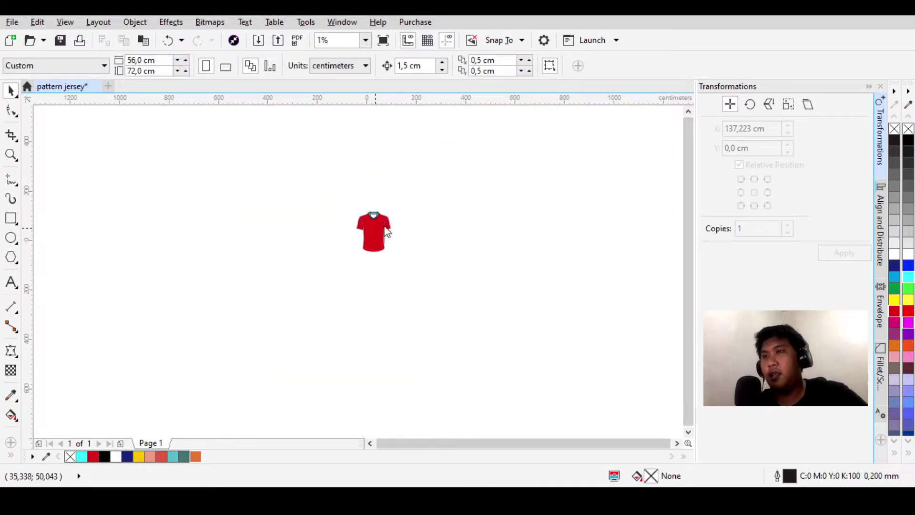
scroll(546, 287, "down", 1)
key("F4")
scroll(406, 248, "down", 3)
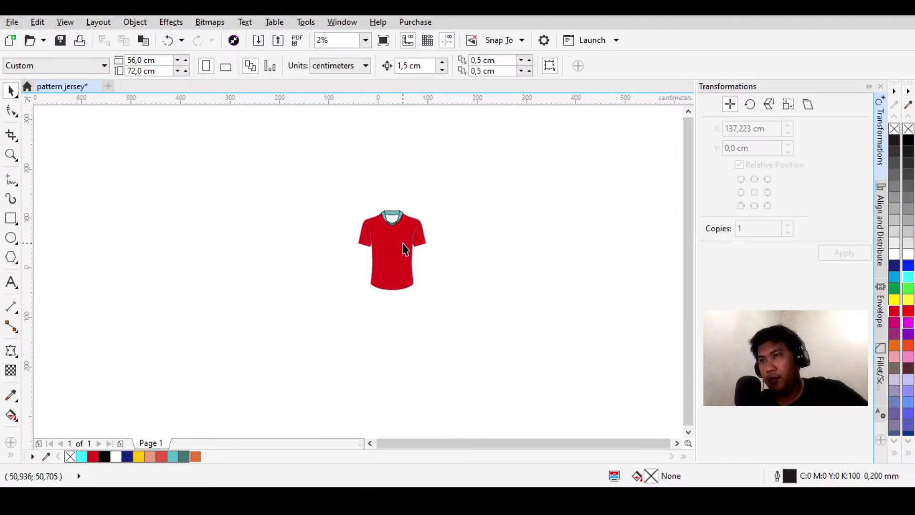
left_click(384, 276)
left_click_drag(400, 229, 481, 234)
key("Escape")
Draw a square about 9.8 cm wide near the page's upper-left corner with the Rectangle tool and select it.
scroll(387, 241, "up", 2)
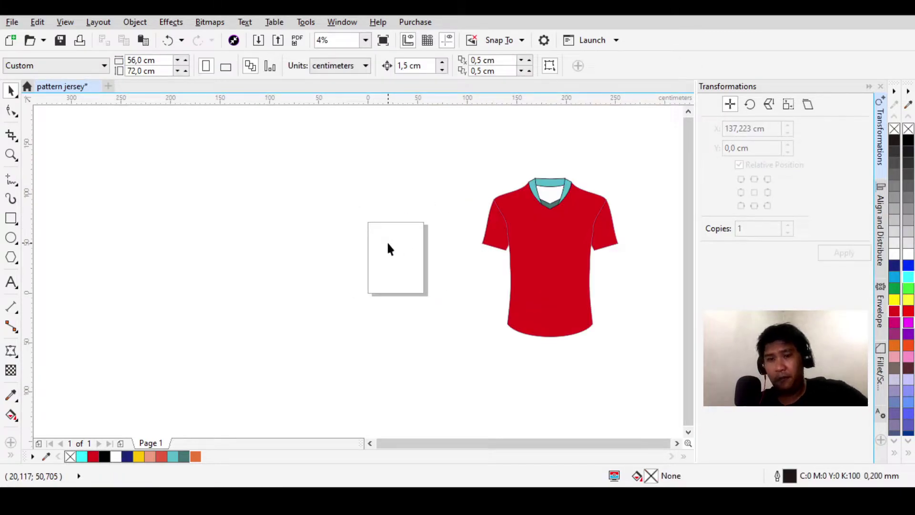
scroll(368, 241, "up", 2)
scroll(544, 219, "down", 2)
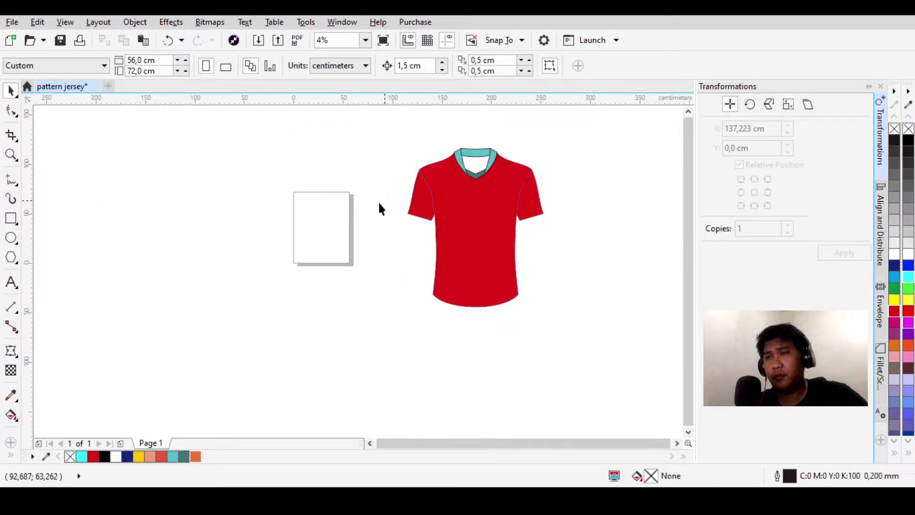
scroll(317, 210, "up", 4)
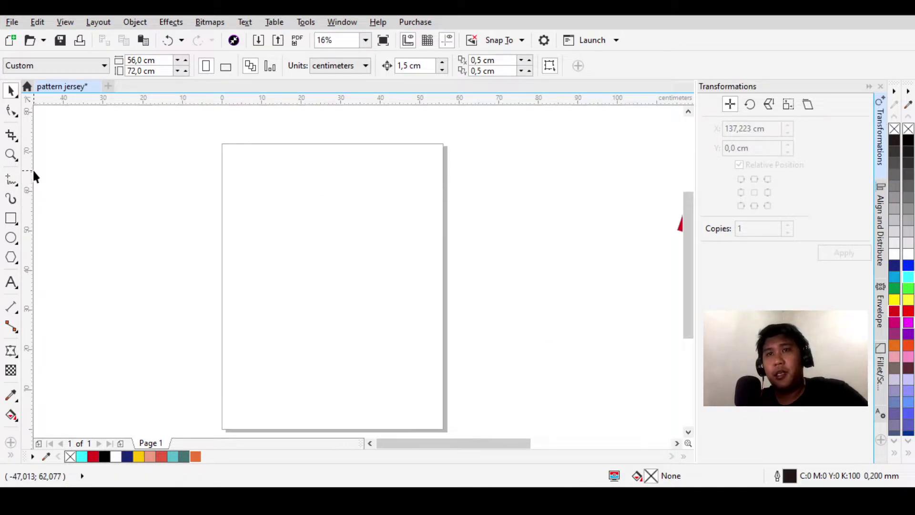
left_click(11, 219)
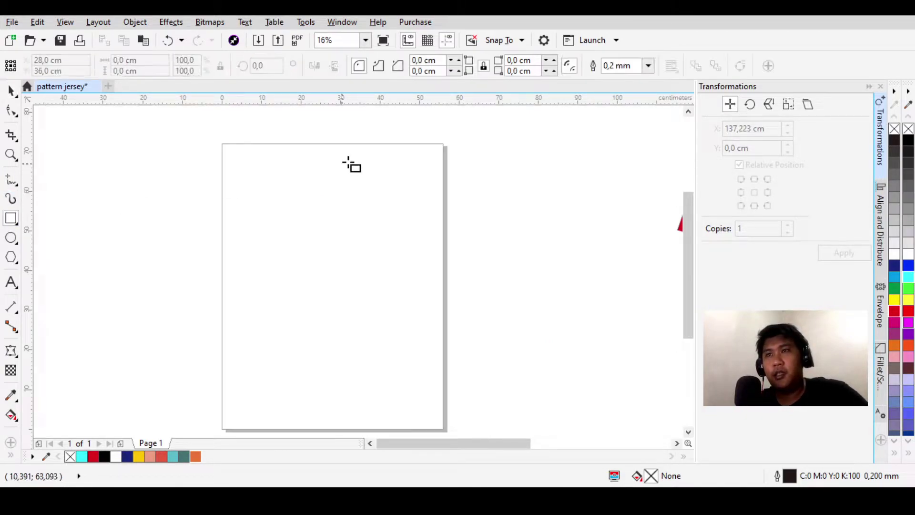
left_click_drag(235, 158, 275, 198)
left_click(11, 91)
left_click(98, 216)
left_click(247, 189)
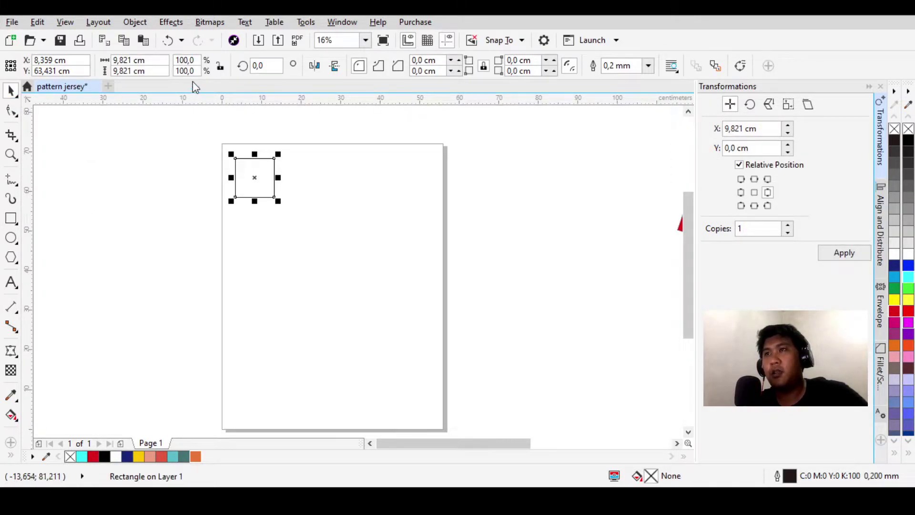
left_click(361, 127)
left_click(249, 180)
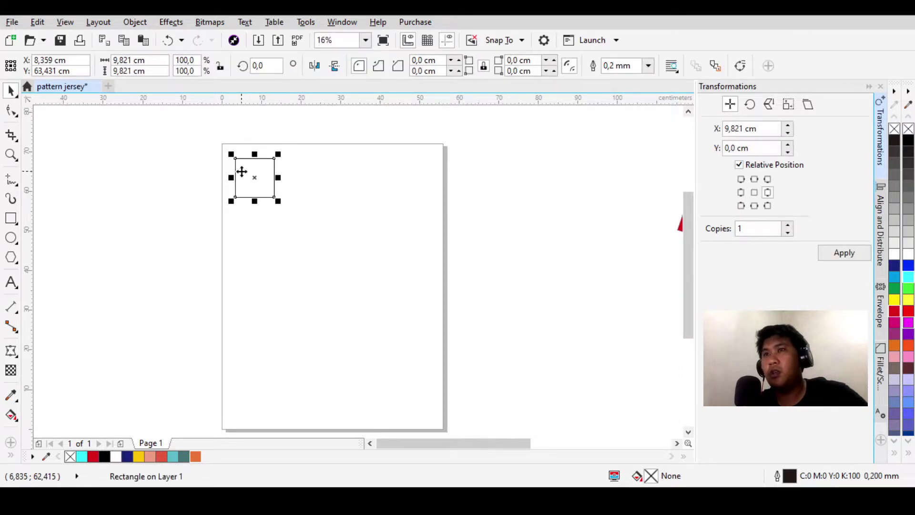
Resize the square to 2 cm wide and 4 cm high.
double_click(134, 60)
type("2")
left_click_drag(132, 70, 109, 73)
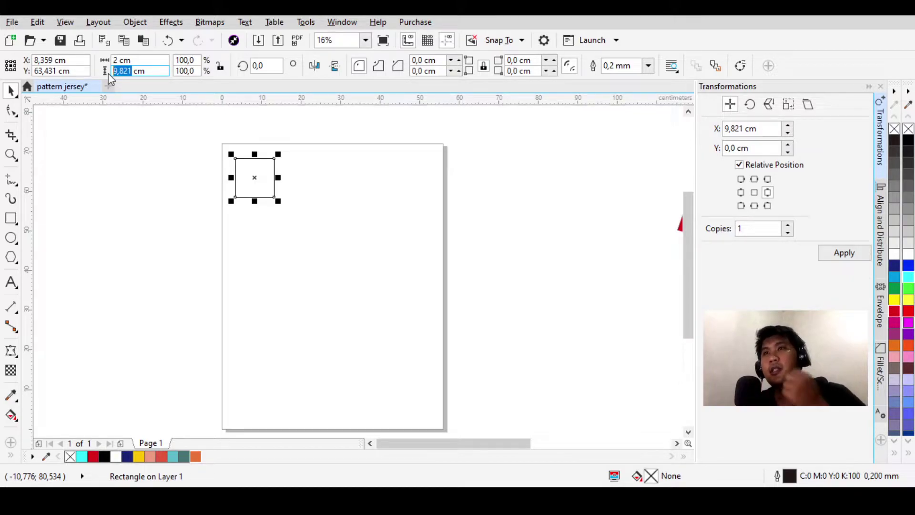
type("4")
key("Return")
left_click(138, 210)
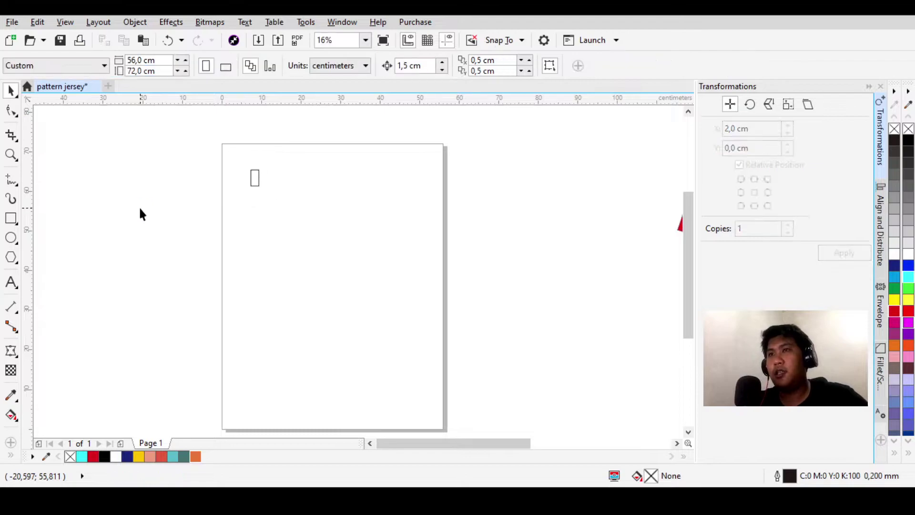
Move the rectangle close to the page's upper-left corner and convert it to curves.
mouse_move(217, 150)
left_mouse_down()
mouse_move(267, 190)
mouse_move(204, 148)
left_mouse_up()
scroll(255, 155, "up", 2)
left_click(320, 188)
scroll(200, 143, "up", 2)
left_click(231, 167)
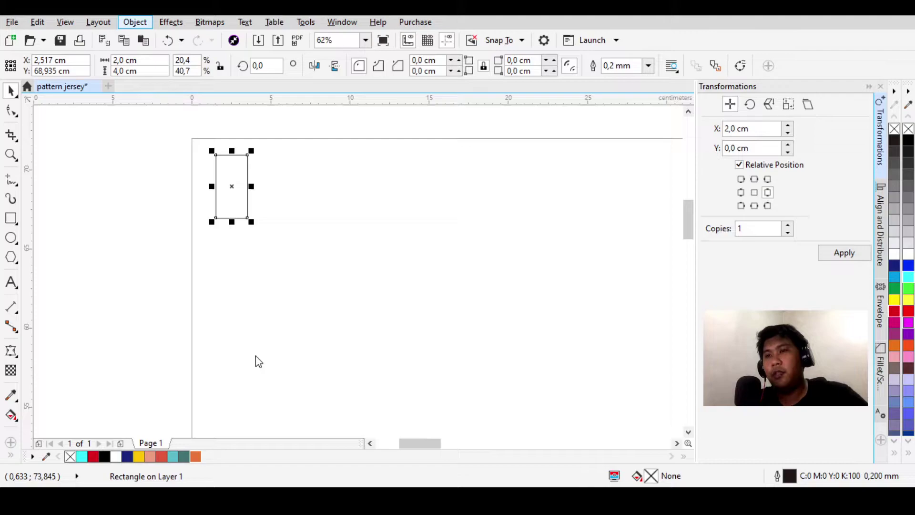
key("ctrl+q")
left_click(261, 181)
left_click(237, 173)
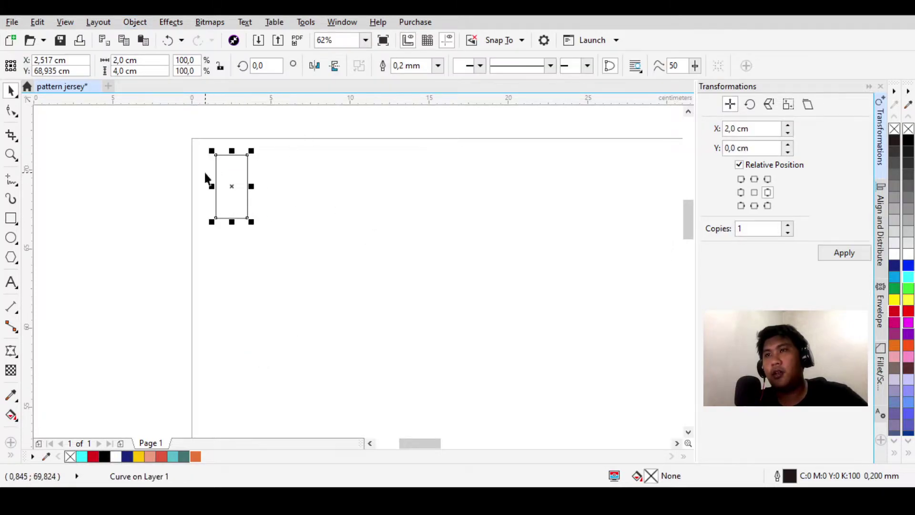
Slant the rectangle into a parallelogram by nudging its two right-hand nodes down 1.5 cm with the Shape tool.
left_click(14, 115)
left_click_drag(296, 135, 238, 242)
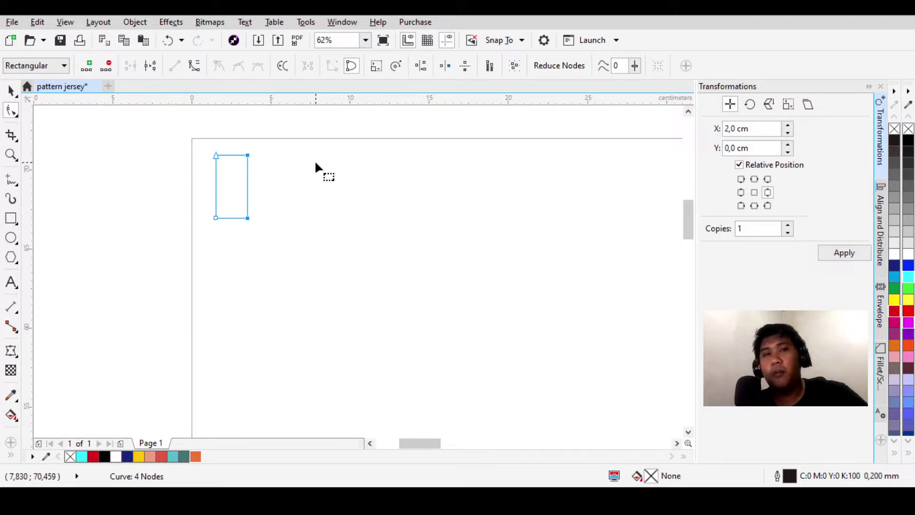
key("Down")
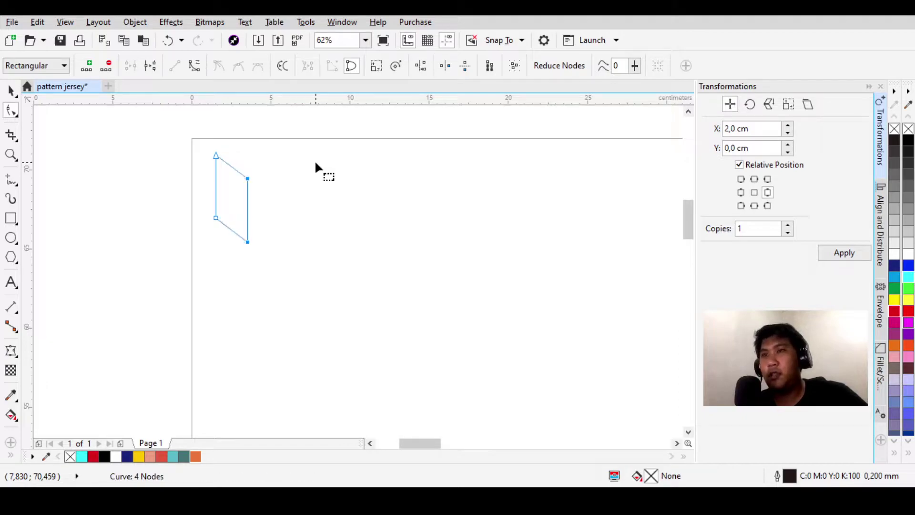
left_click(11, 91)
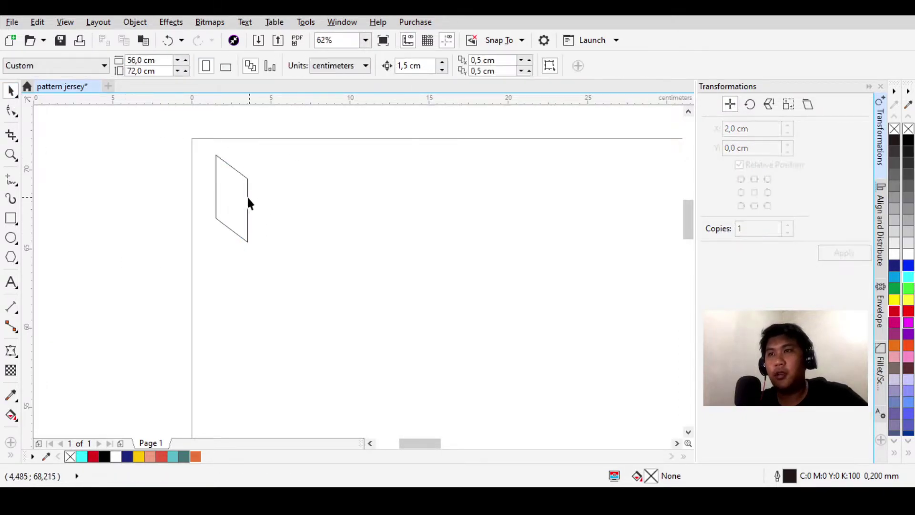
left_click(127, 170)
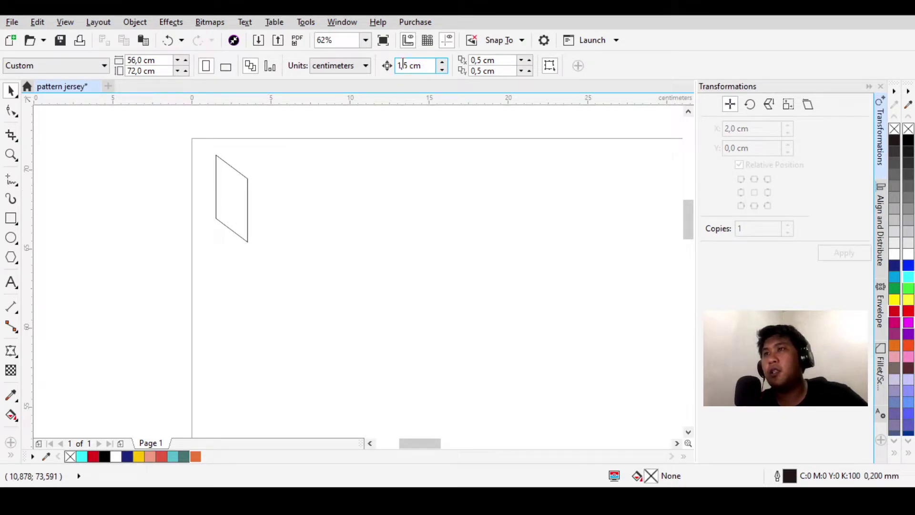
left_click(232, 189)
left_click(249, 128)
left_click(237, 189)
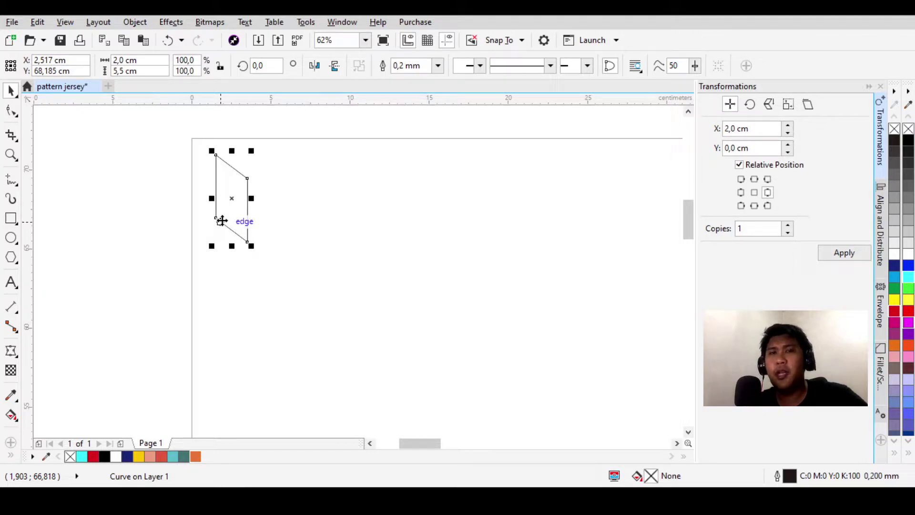
left_click(300, 200)
Duplicate the parallelogram, snapping the copy's lower-left node to the original's upper-right node.
left_click(243, 189)
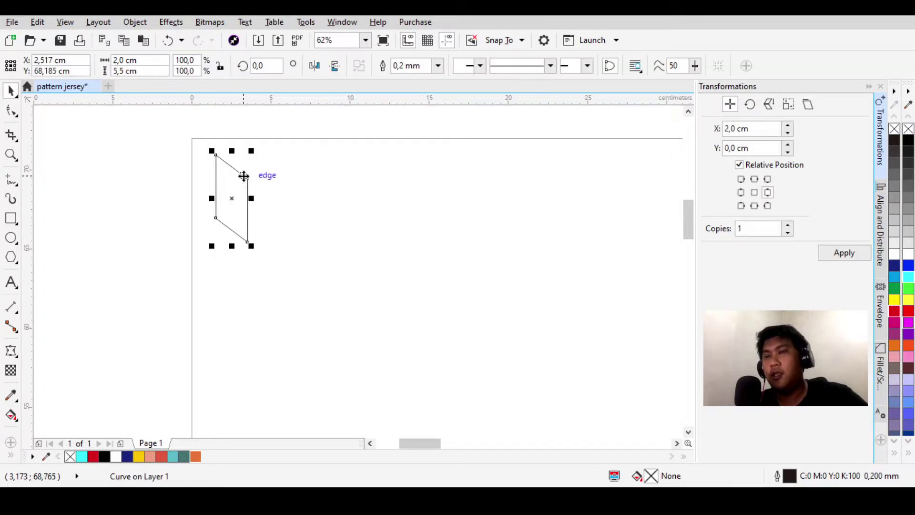
scroll(253, 169, "down", 1)
scroll(257, 159, "up", 1)
scroll(234, 177, "up", 1)
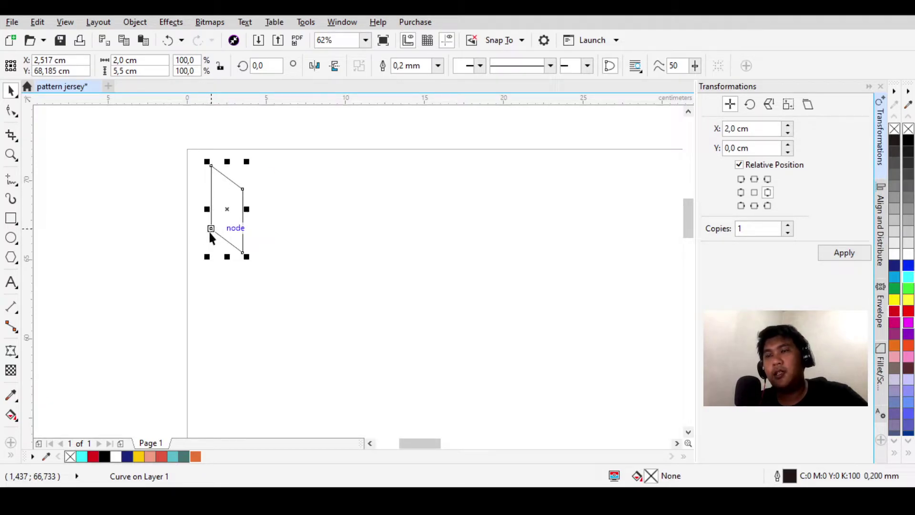
left_click_drag(210, 229, 244, 190)
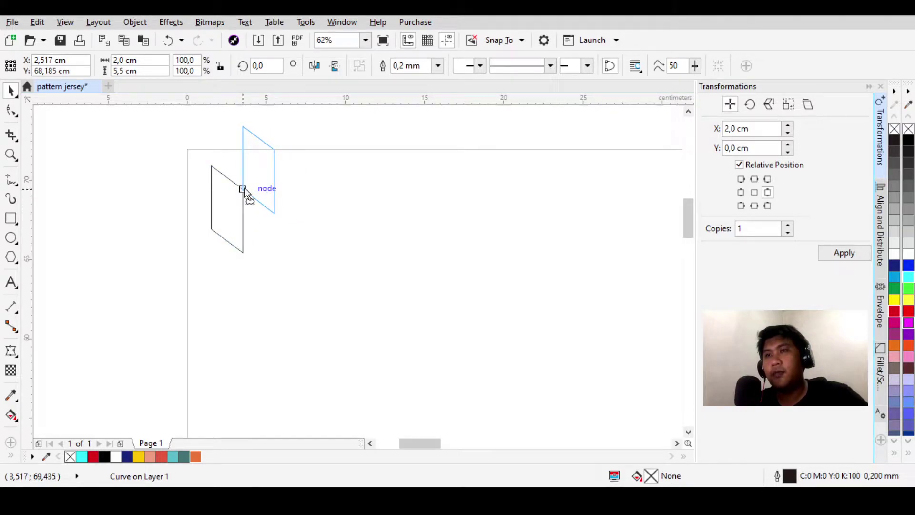
left_click_drag(244, 190, 243, 189)
right_click(242, 189)
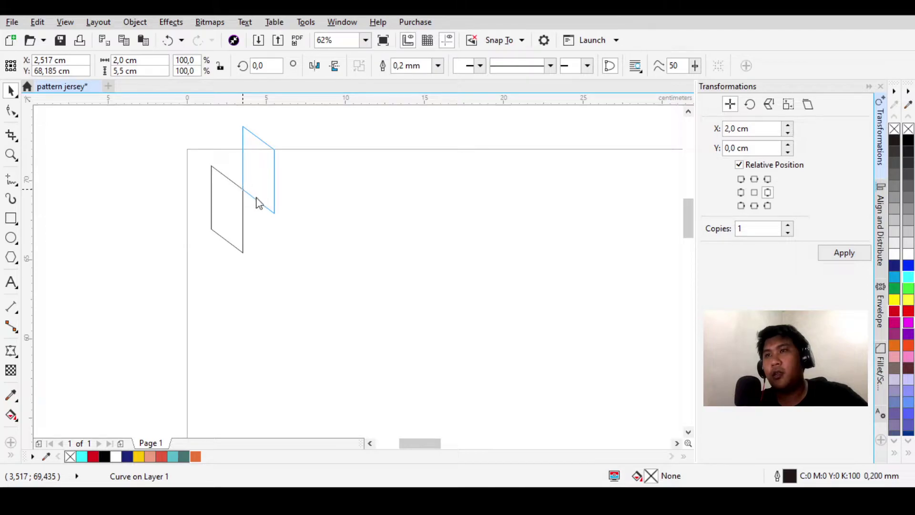
scroll(325, 219, "down", 1)
scroll(297, 182, "up", 1)
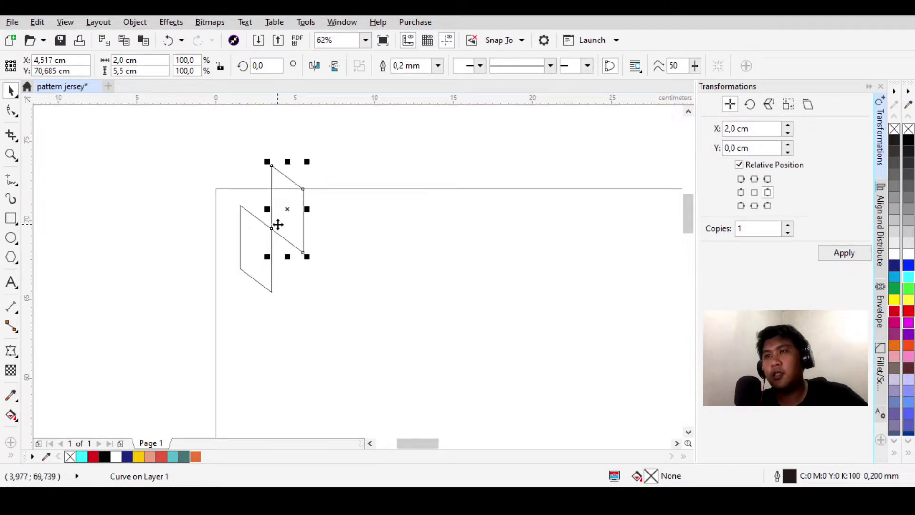
Add three more node-snapped copies up and to the right to form a diagonal row of five parallelograms.
left_click_drag(271, 229, 308, 193)
scroll(326, 215, "down", 1)
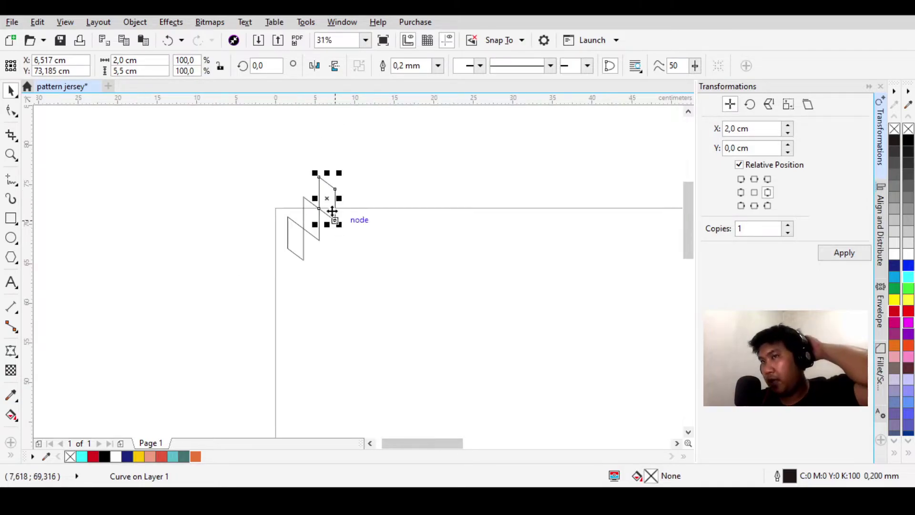
scroll(324, 215, "up", 1)
left_click_drag(308, 229, 374, 150)
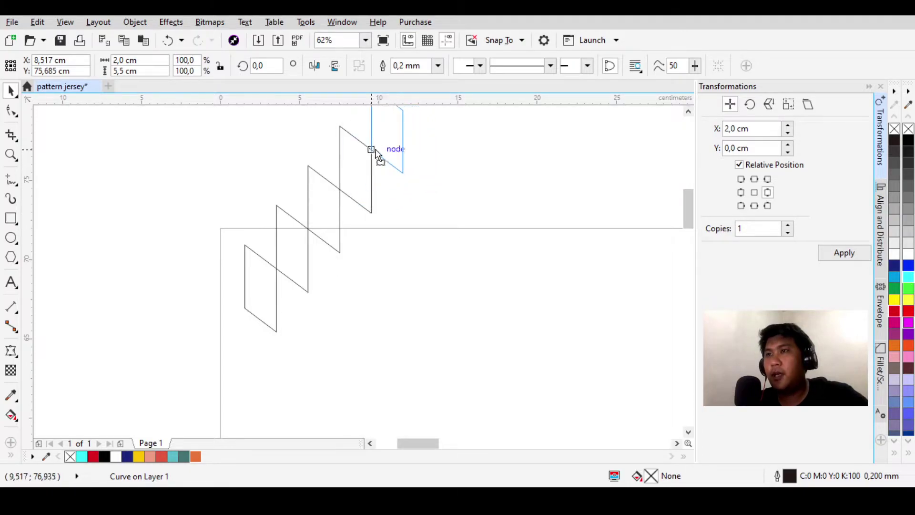
left_click(491, 205)
Fill all five parallelograms of the diagonal row with salmon (C0 M43 Y43 K0).
scroll(491, 205, "down", 1)
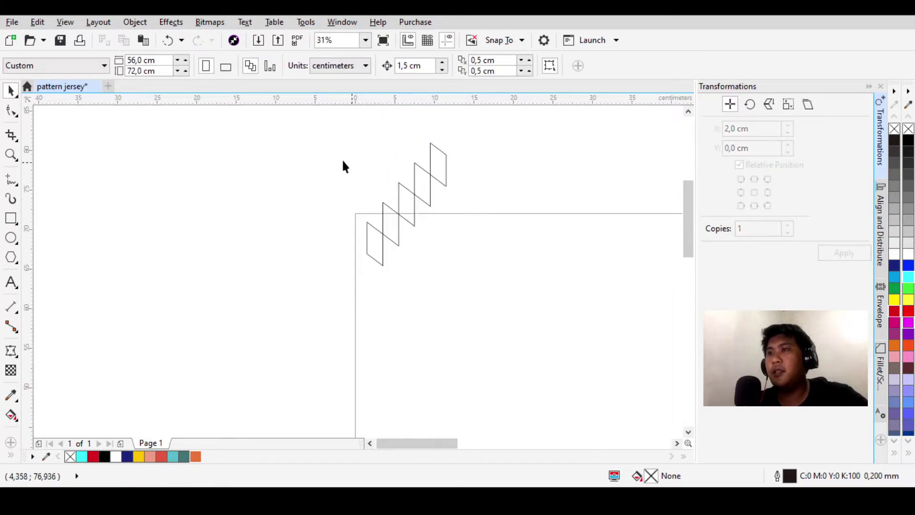
left_click_drag(486, 289, 486, 291)
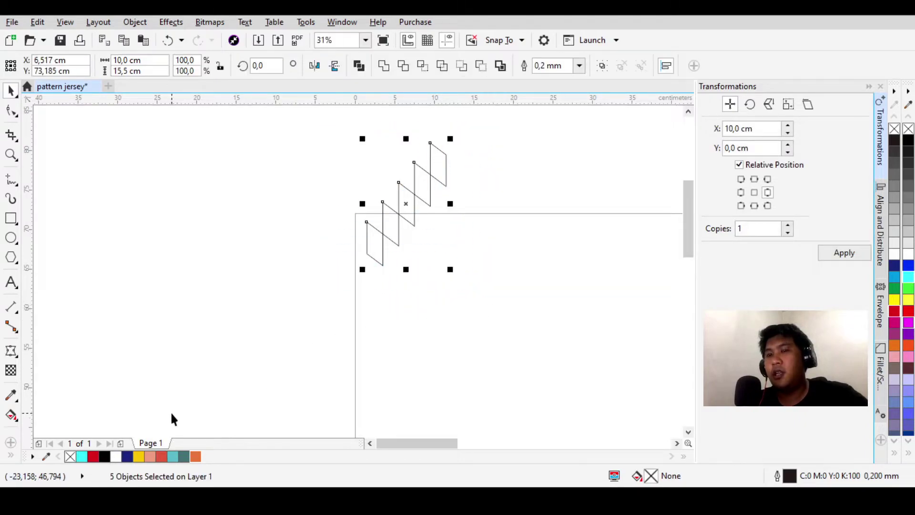
left_click(149, 456)
left_click_drag(500, 145, 396, 232)
left_click_drag(346, 260, 497, 148)
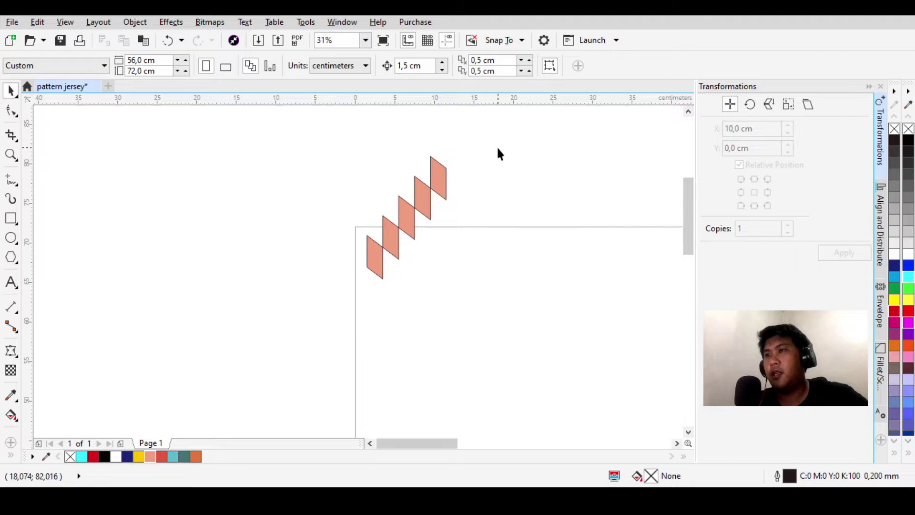
Make a horizontally mirrored copy of the diagonal row on its left side so both rows form a V shape.
left_click_drag(328, 306, 329, 308)
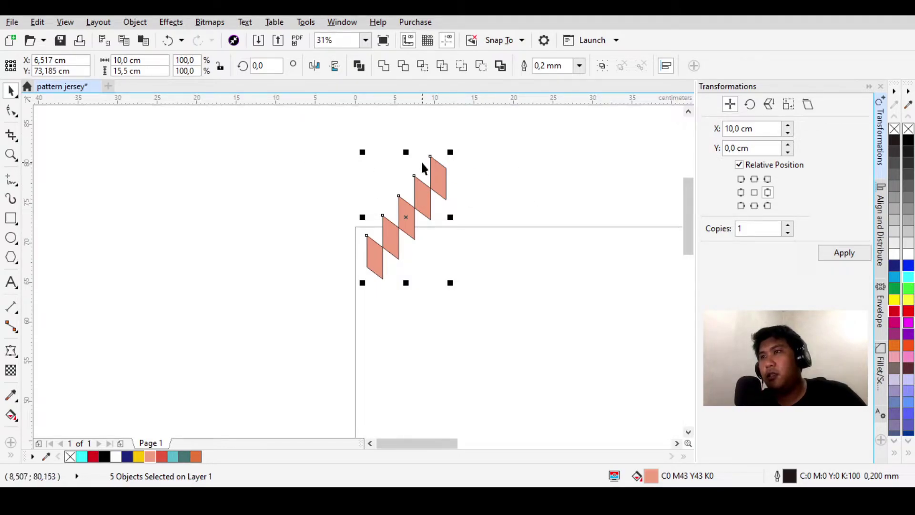
left_click_drag(426, 197, 342, 186)
key("Escape")
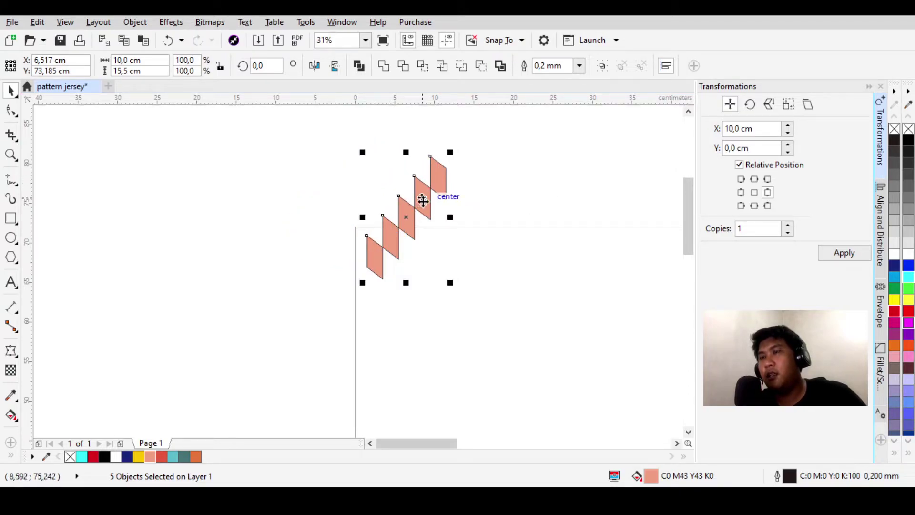
left_click_drag(450, 218, 344, 213)
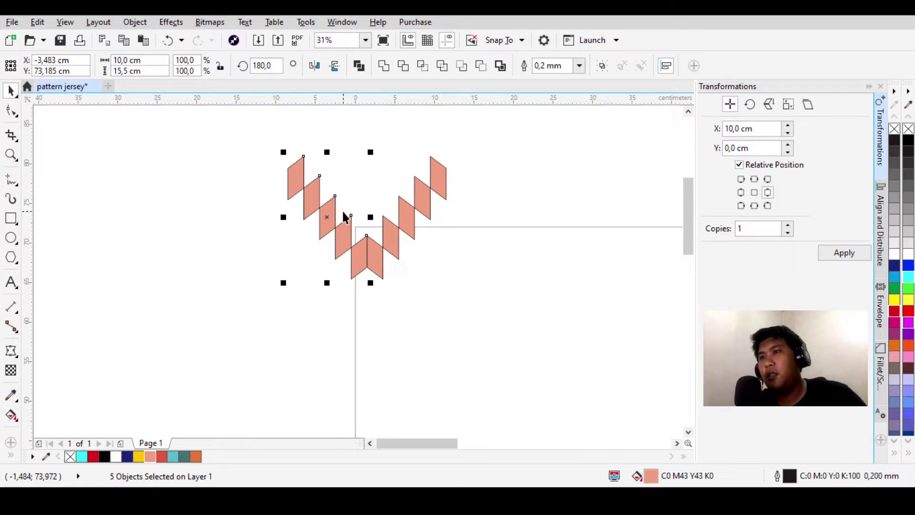
Remove the outline from all ten parallelograms and move the V shape inside the page's upper-left corner.
left_click(481, 235)
left_click_drag(253, 133, 512, 297)
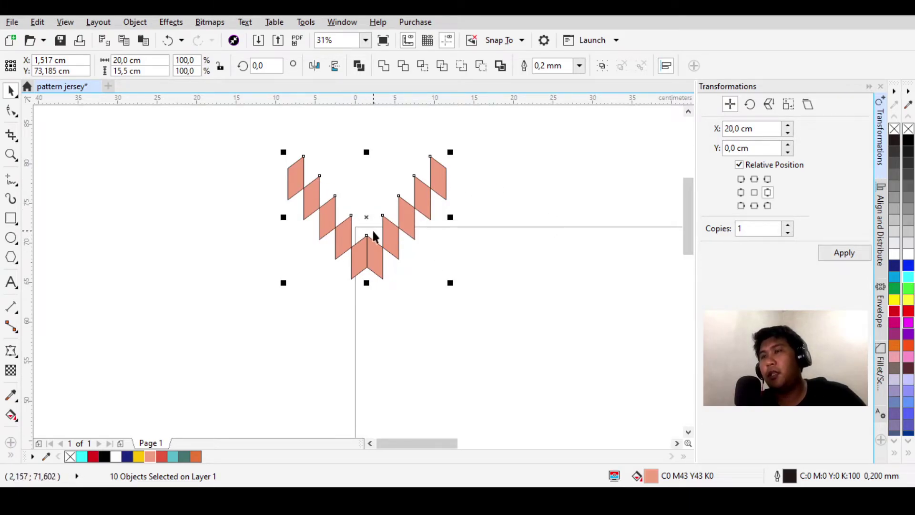
left_click(550, 198)
left_click_drag(467, 167, 237, 315)
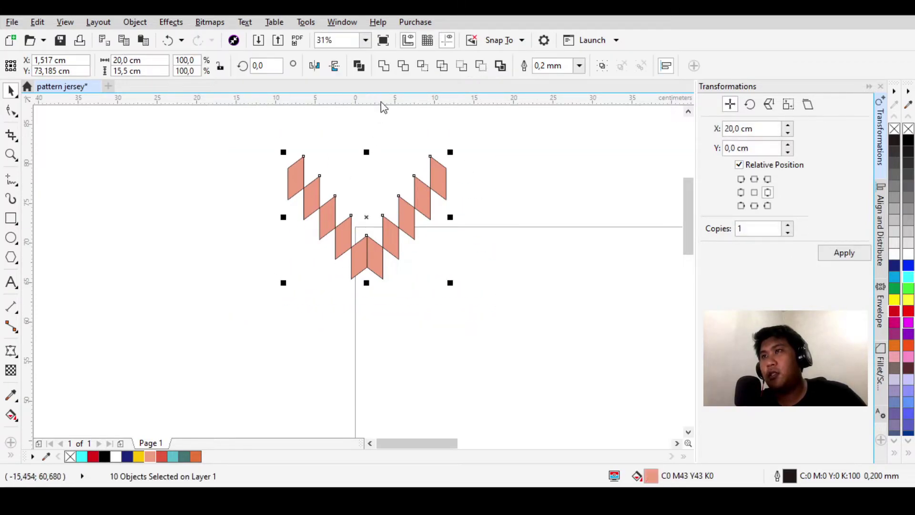
left_click(571, 66)
left_click(559, 82)
left_click(539, 150)
left_click_drag(542, 139, 203, 326)
left_click_drag(369, 262, 445, 333)
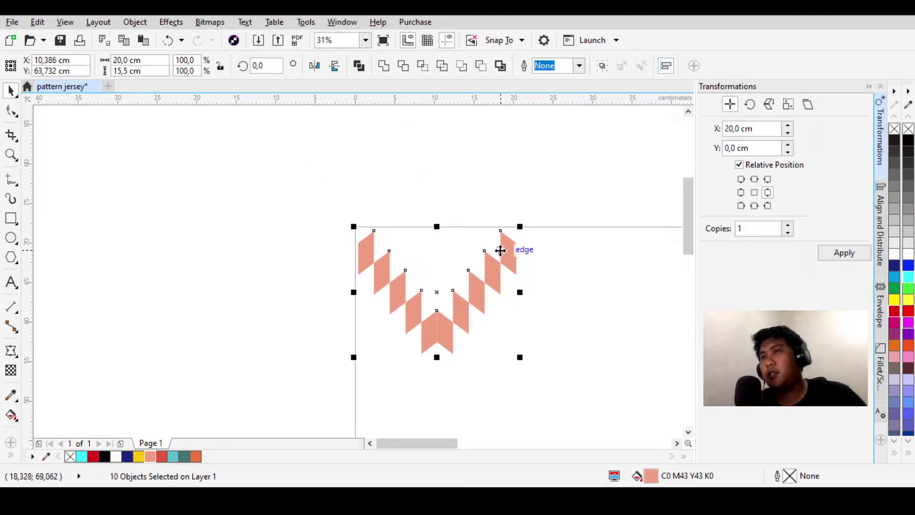
left_click(385, 66)
scroll(474, 362, "up", 2)
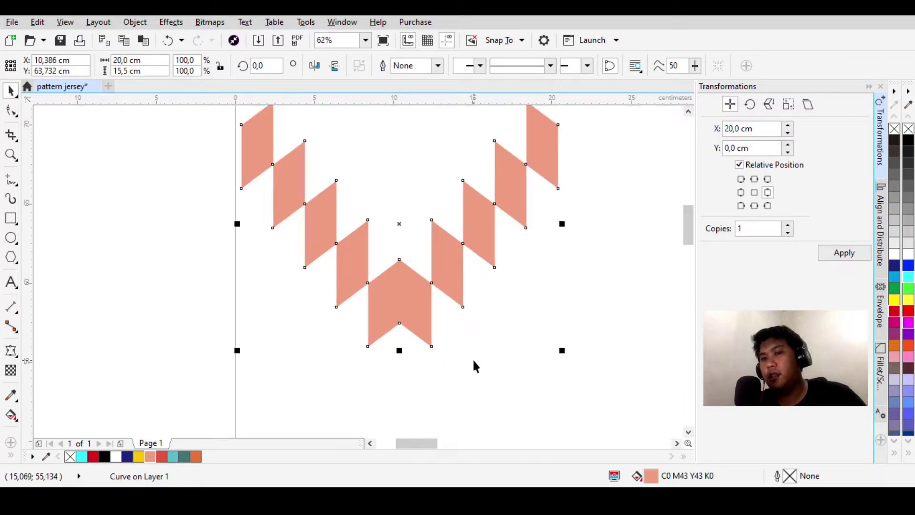
key("ctrl+z")
Weld the ten salmon parallelograms of the V shape into a single curve.
scroll(406, 313, "up", 6)
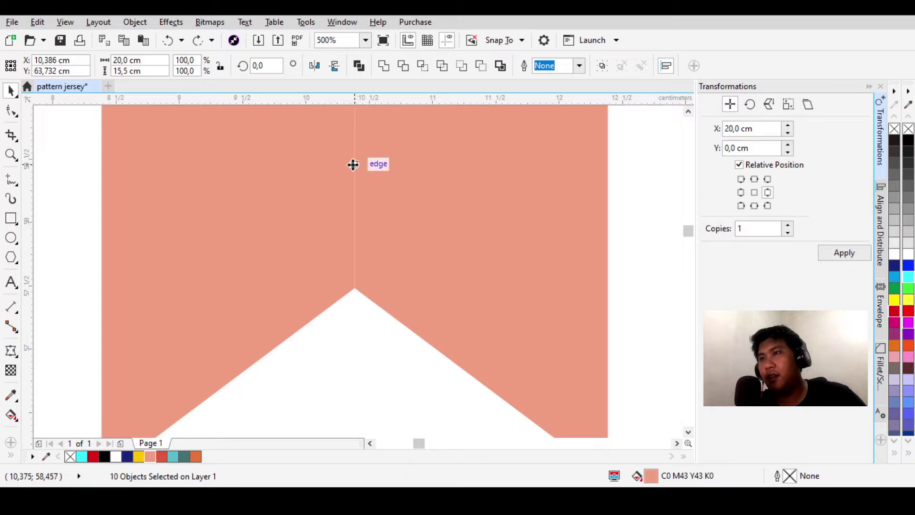
left_click(385, 66)
scroll(337, 247, "down", 8)
left_click(354, 245)
left_click_drag(348, 238, 391, 159)
key("ctrl+z")
Duplicate the welded V 4 cm straight down, snapped to the original's lower edge, and fill the copy with red (C0 M73 Y73 K0).
left_click(397, 280)
left_click(358, 218)
scroll(358, 218, "up", 1)
scroll(357, 210, "down", 1)
scroll(360, 198, "up", 3)
scroll(396, 164, "down", 2)
scroll(392, 157, "up", 1)
scroll(391, 156, "up", 2)
left_click_drag(390, 154, 419, 241)
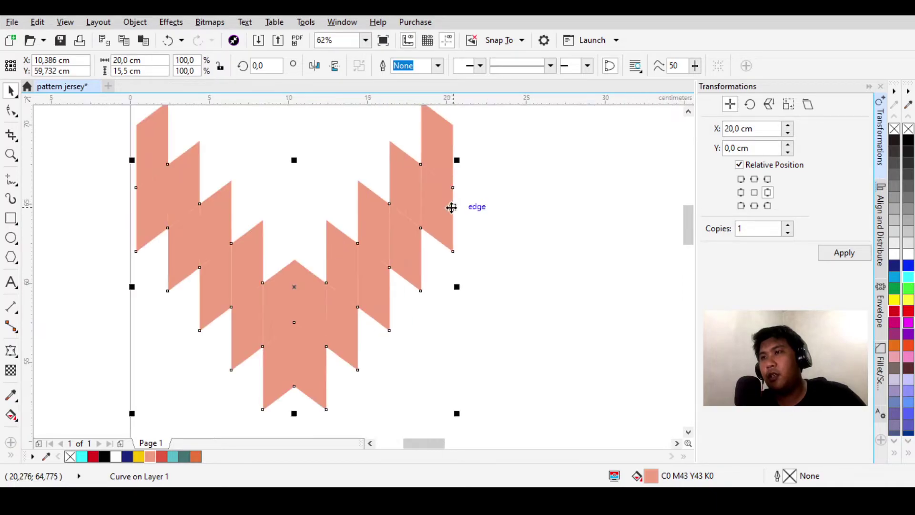
left_click(161, 457)
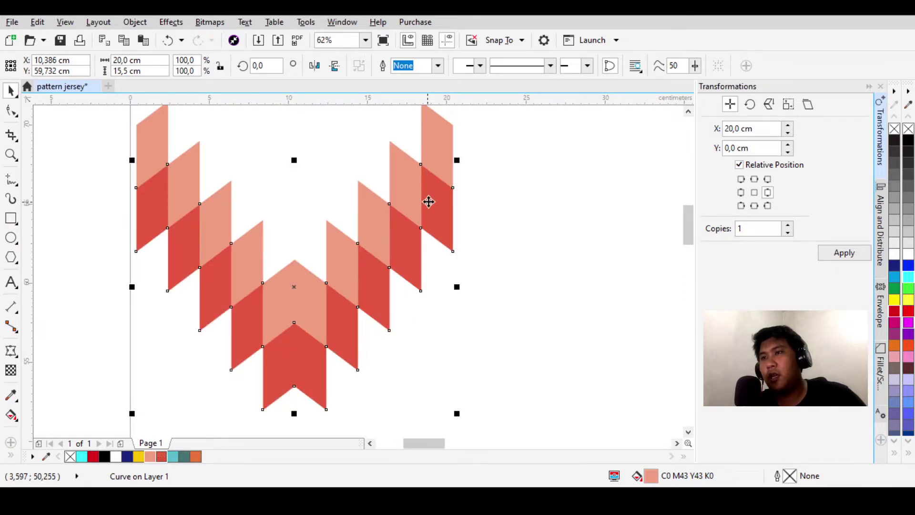
Duplicate the red V directly below itself, snapping node to node, and fill the copy with turquoise.
scroll(424, 204, "down", 1)
scroll(415, 220, "up", 1)
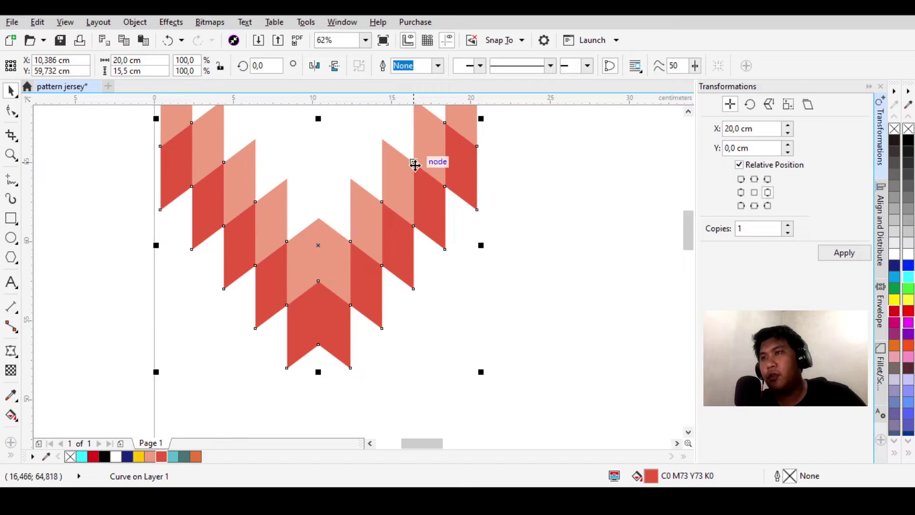
left_click_drag(414, 165, 419, 224)
scroll(439, 237, "down", 1)
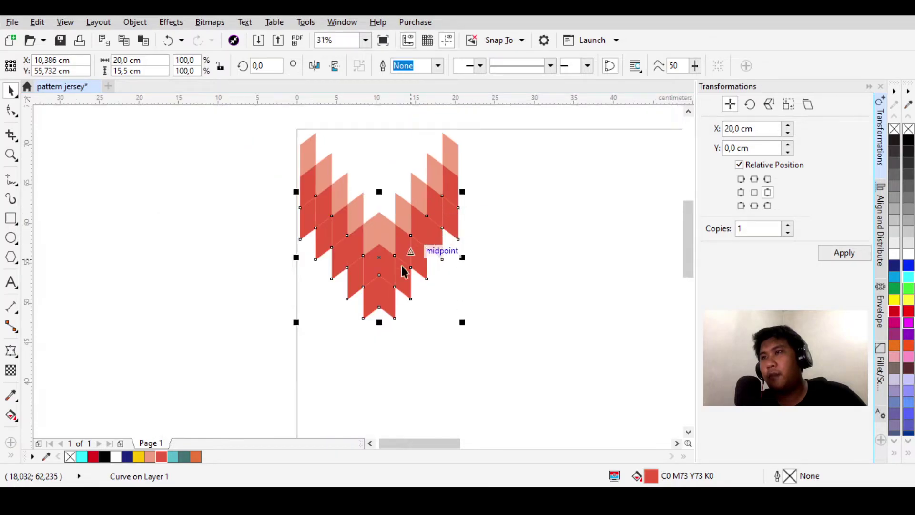
left_click(173, 456)
Duplicate the turquoise V directly below itself, snapping node to node, and fill the copy with dark teal.
scroll(470, 210, "down", 1)
scroll(453, 233, "up", 1)
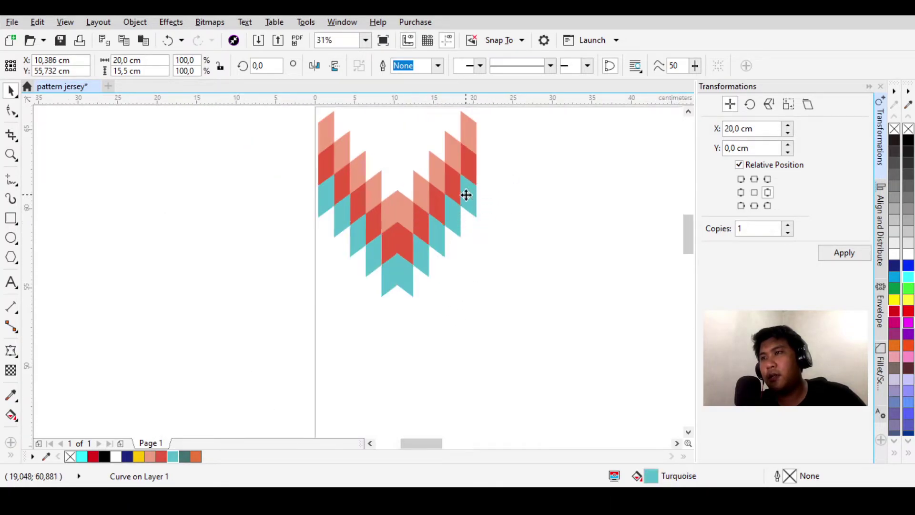
scroll(466, 194, "up", 1)
scroll(453, 169, "down", 1)
scroll(455, 186, "up", 1)
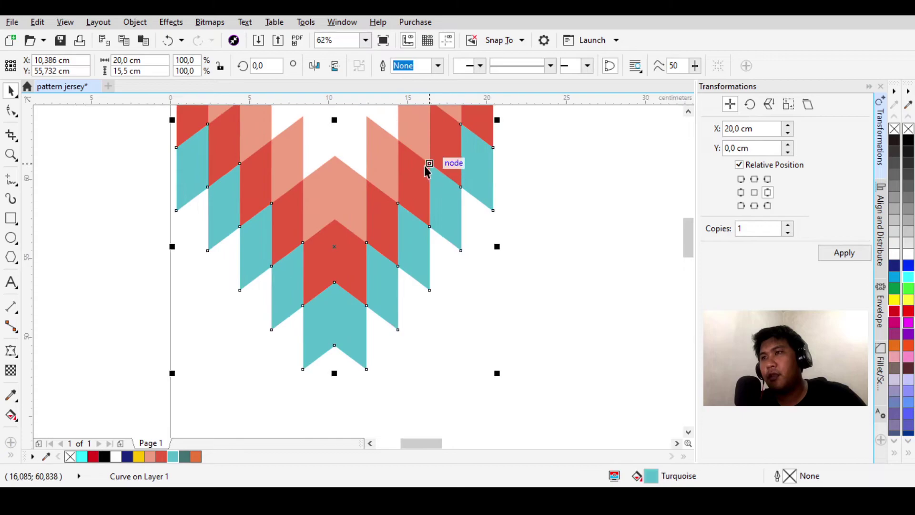
left_click_drag(430, 164, 470, 207)
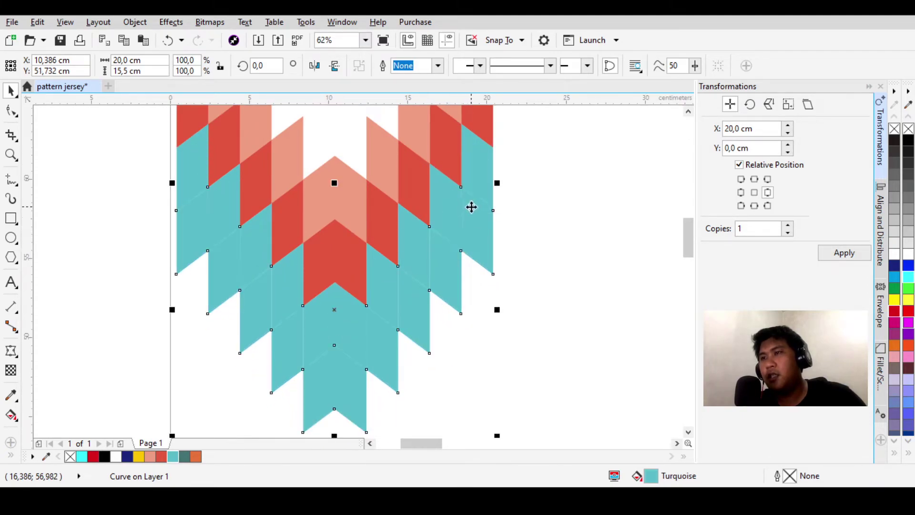
scroll(470, 206, "down", 1)
scroll(458, 242, "up", 1)
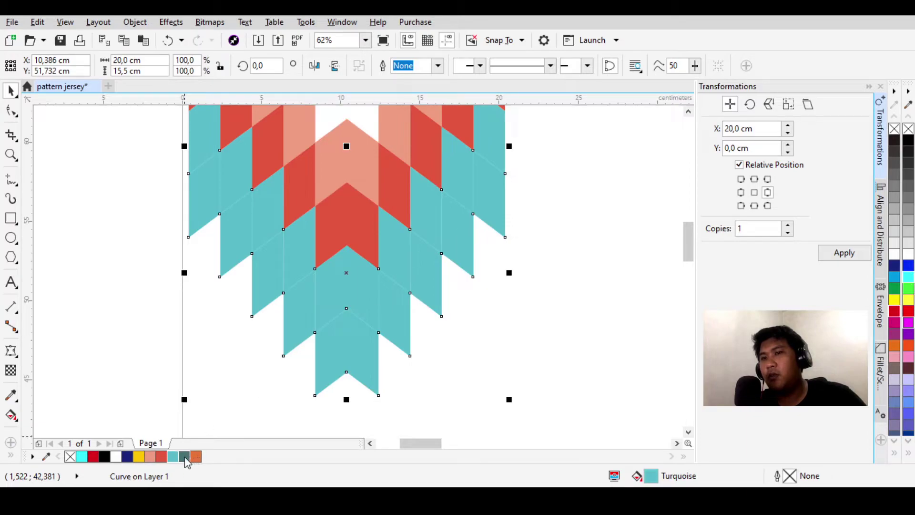
left_click(184, 457)
Duplicate the dark teal V directly below itself, snapping node to node, and fill the copy with orange.
scroll(415, 212, "down", 1)
scroll(435, 225, "up", 1)
left_click_drag(426, 150, 424, 229)
scroll(424, 228, "down", 1)
scroll(429, 231, "up", 1)
left_click(195, 456)
left_click(265, 224)
scroll(265, 224, "down", 1)
scroll(340, 188, "up", 1)
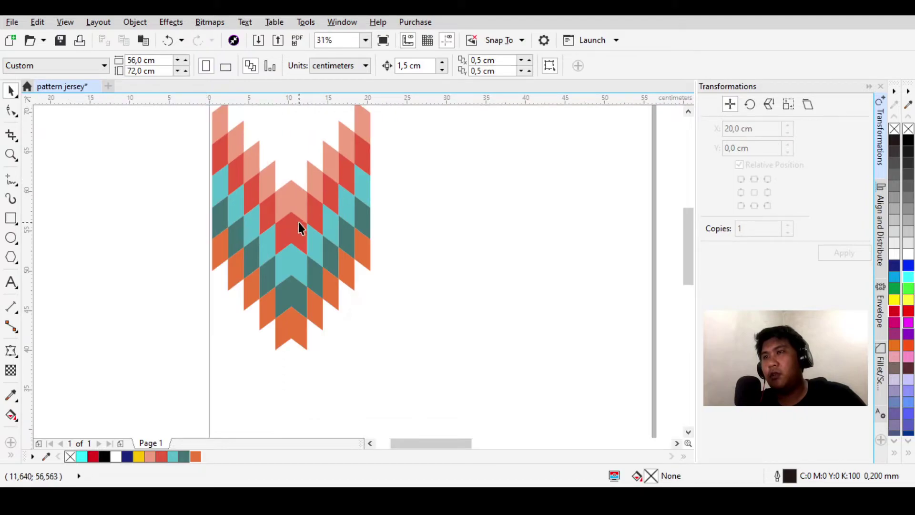
scroll(300, 226, "up", 1)
scroll(328, 167, "down", 2)
left_click_drag(321, 267, 455, 276)
key("ctrl+z")
scroll(277, 317, "down", 1)
scroll(280, 207, "up", 1)
left_click_drag(307, 193, 355, 135)
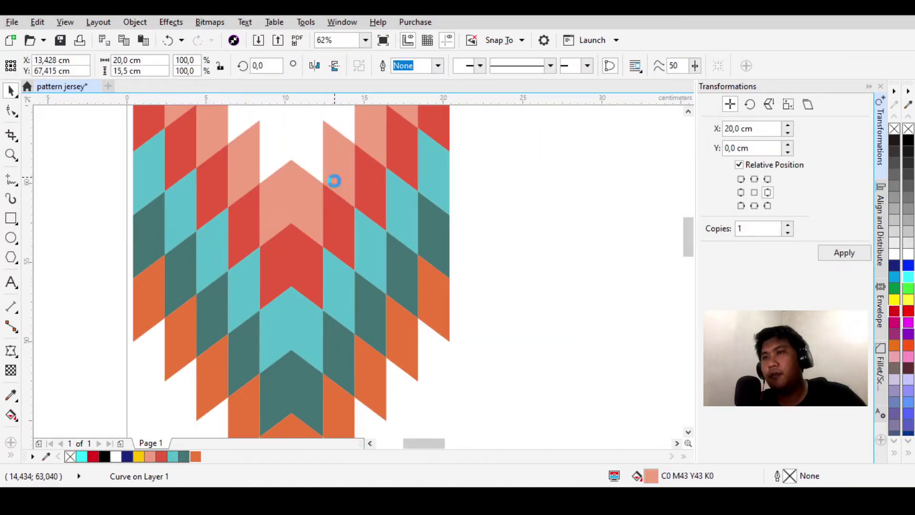
key("ctrl+z")
Select all five stacked V bands.
scroll(327, 215, "down", 2)
left_click(237, 142)
left_click_drag(393, 332, 392, 334)
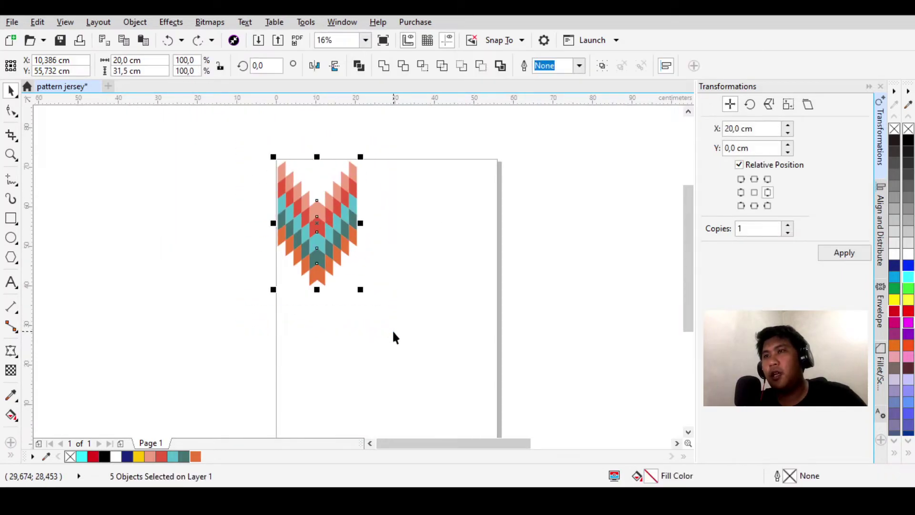
scroll(281, 185, "down", 1)
scroll(310, 199, "up", 1)
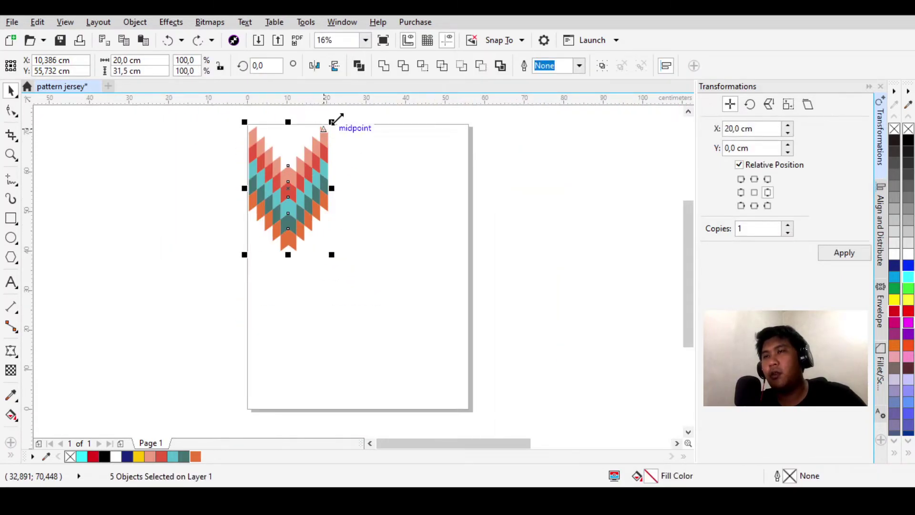
scroll(333, 119, "down", 1)
scroll(331, 133, "up", 1)
scroll(330, 131, "down", 1)
scroll(333, 149, "up", 1)
scroll(337, 133, "up", 2)
scroll(323, 130, "down", 2)
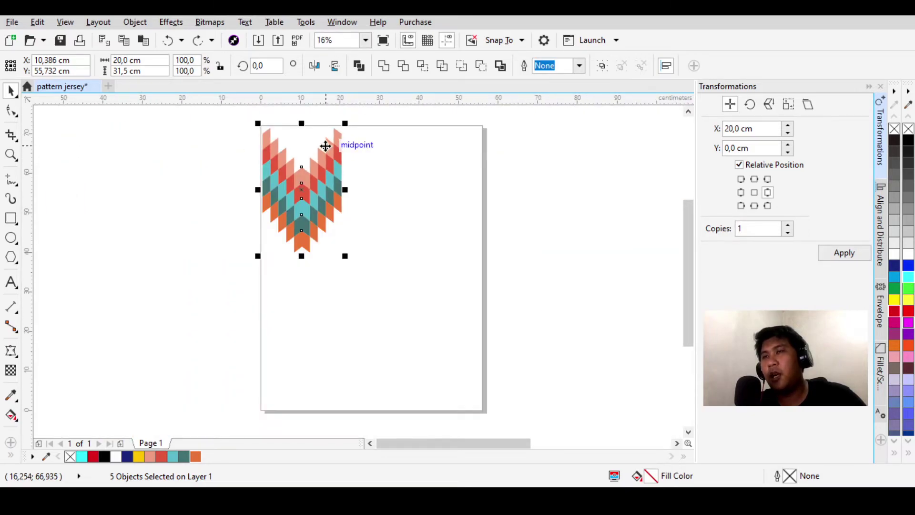
scroll(325, 146, "up", 1)
scroll(326, 148, "down", 1)
scroll(327, 149, "up", 1)
scroll(318, 148, "down", 1)
scroll(322, 141, "down", 1)
scroll(323, 144, "up", 1)
scroll(323, 146, "down", 2)
scroll(317, 152, "up", 2)
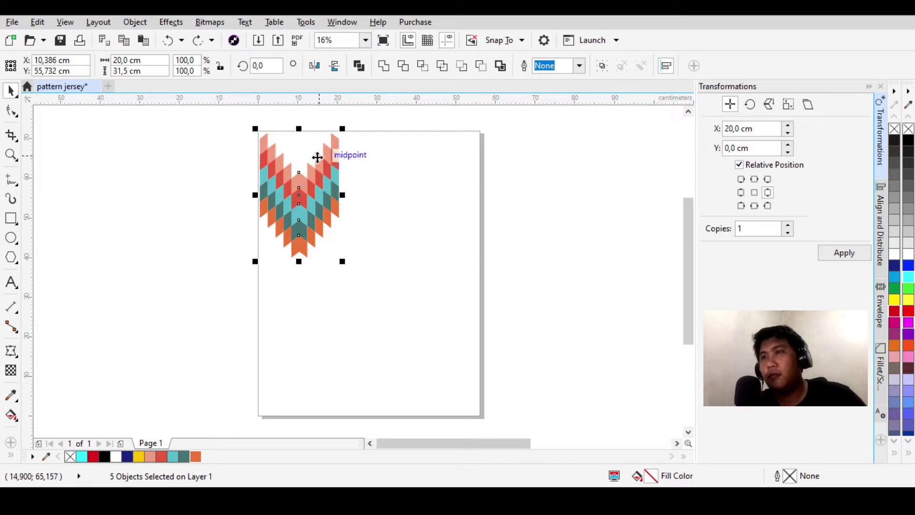
Duplicate the set of five V bands about 24.8 cm straight down, leaving a white zigzag gap between the sets.
left_click_drag(428, 117, 233, 269)
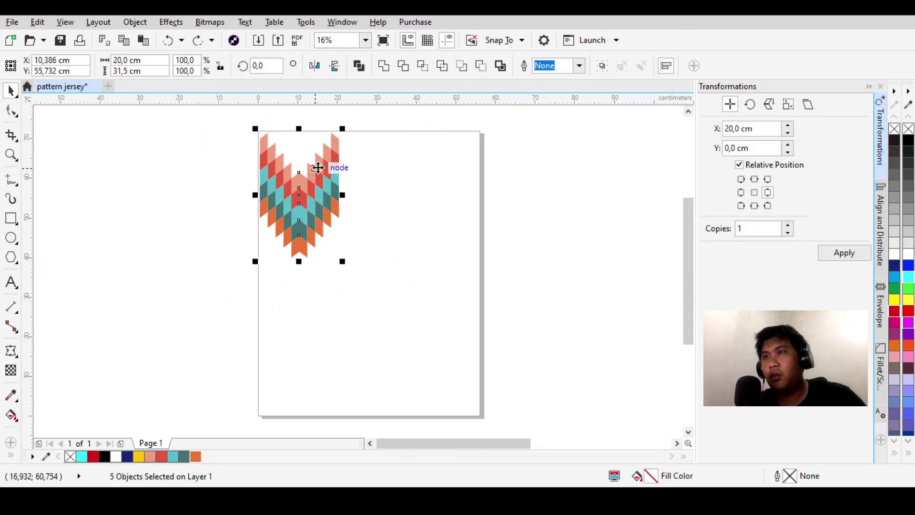
left_click_drag(320, 171, 332, 294)
scroll(319, 219, "down", 2)
scroll(334, 247, "up", 1)
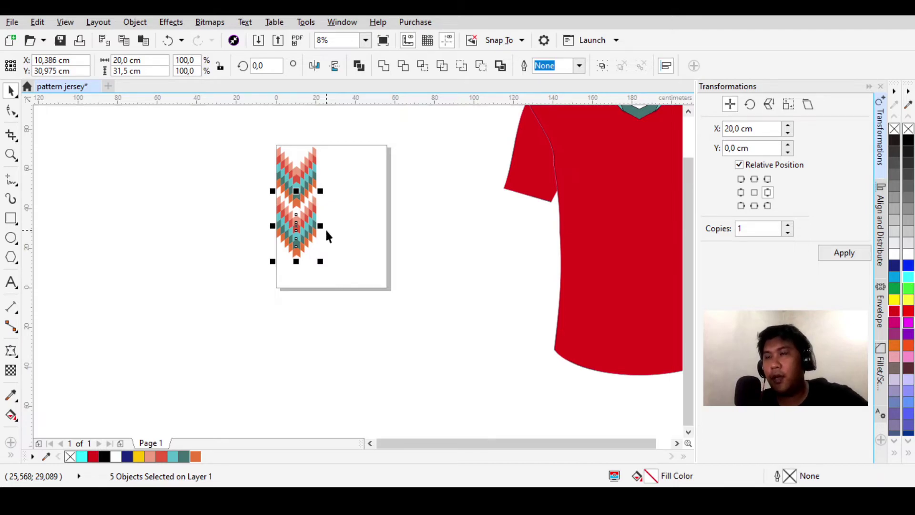
Repeat the downward duplication five more times to build a vertical column of seven V sets.
key("ctrl+r")
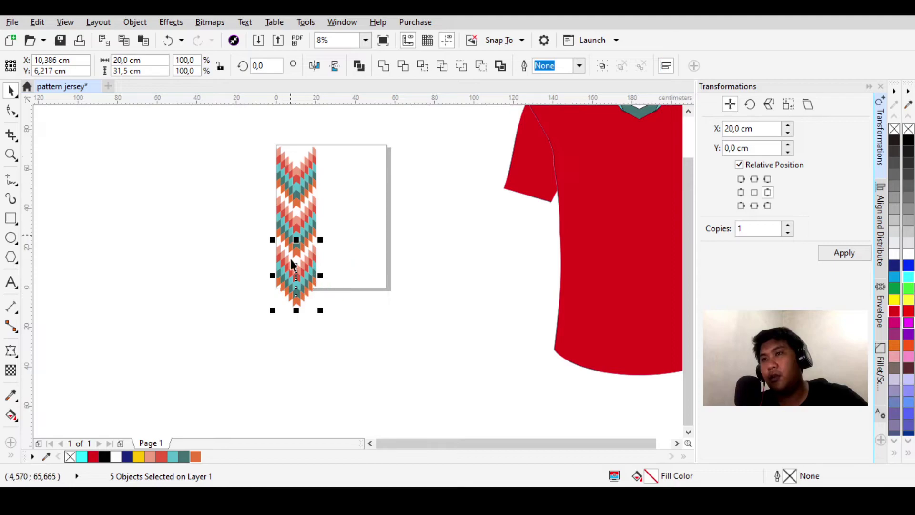
key("ctrl+r")
key("ctrl+r")
key("ctrl+r")
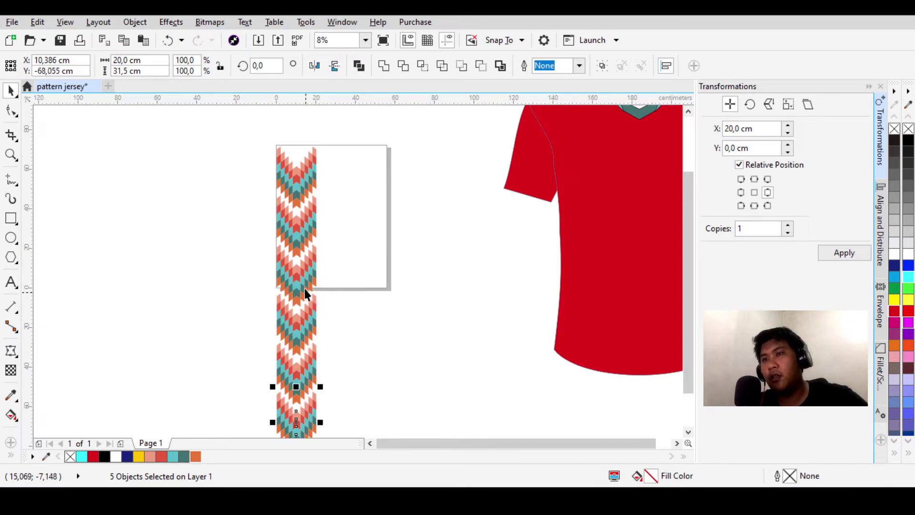
scroll(305, 235, "down", 1)
key("ctrl+r")
Select the whole column and make six adjoining copies to the right, each offset 20 cm horizontally, using the Position transformation.
left_click_drag(256, 173, 347, 385)
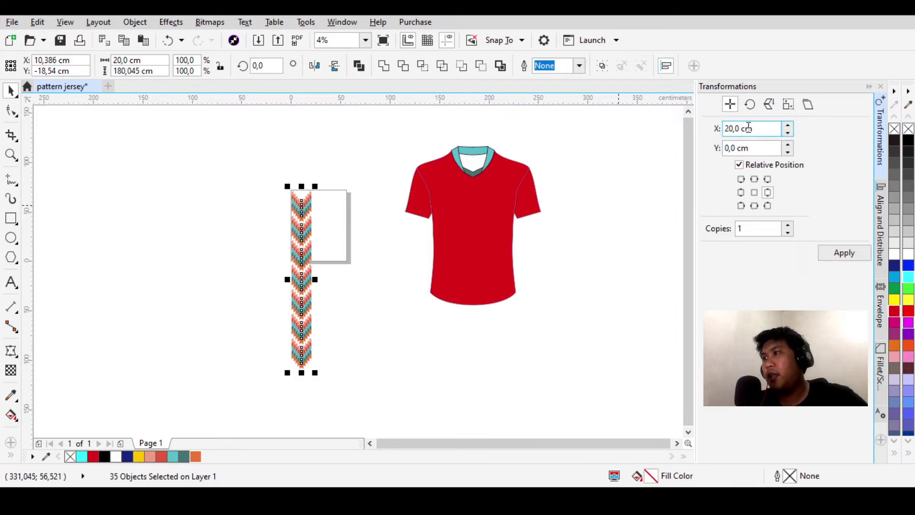
left_click(842, 257)
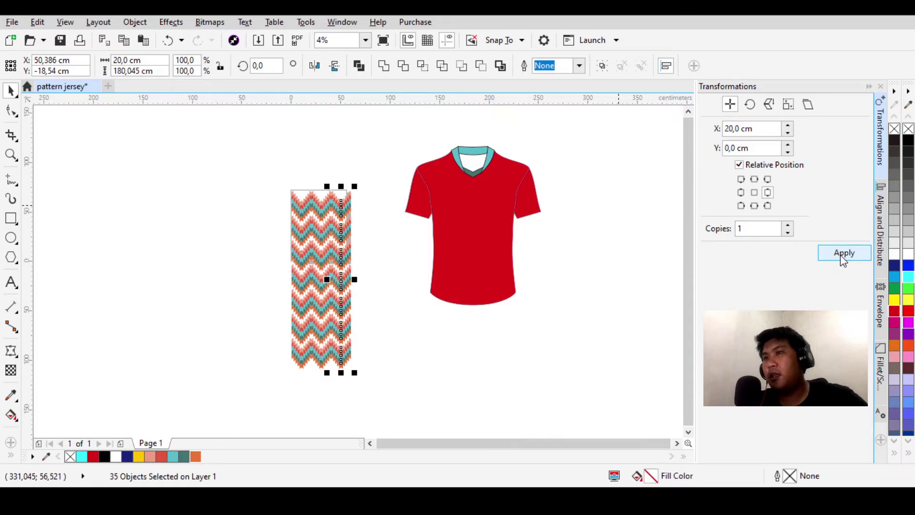
left_click(843, 258)
left_click(843, 258)
left_click(843, 258)
left_click(842, 257)
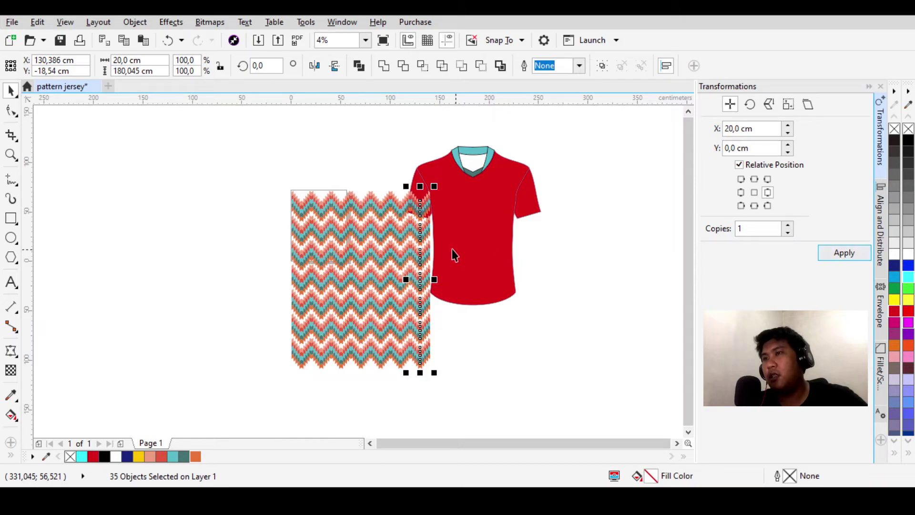
Select the entire zigzag pattern and move it to the empty area left of the page.
left_click_drag(231, 167, 452, 388)
left_click_drag(393, 307, 253, 224)
scroll(227, 148, "up", 6)
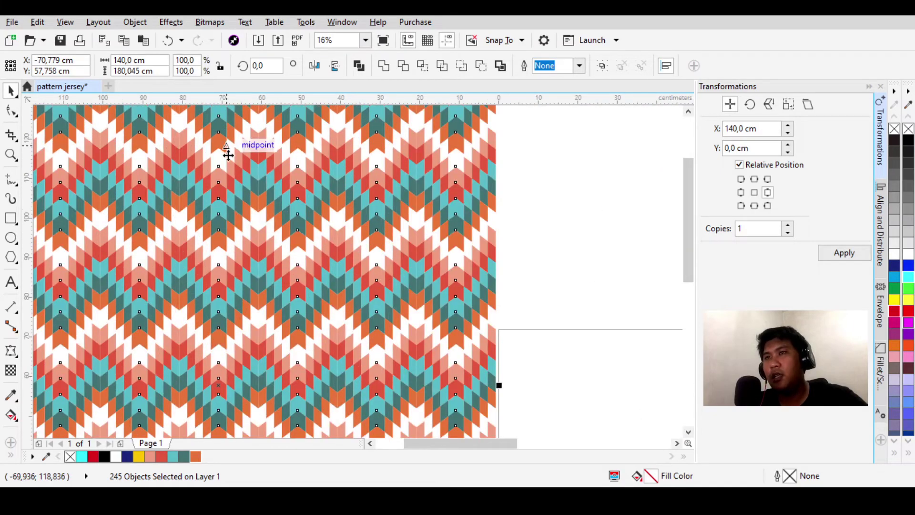
Combine all the selected zigzag pieces into a single curve object.
scroll(266, 173, "down", 5)
scroll(280, 184, "up", 4)
scroll(306, 180, "down", 2)
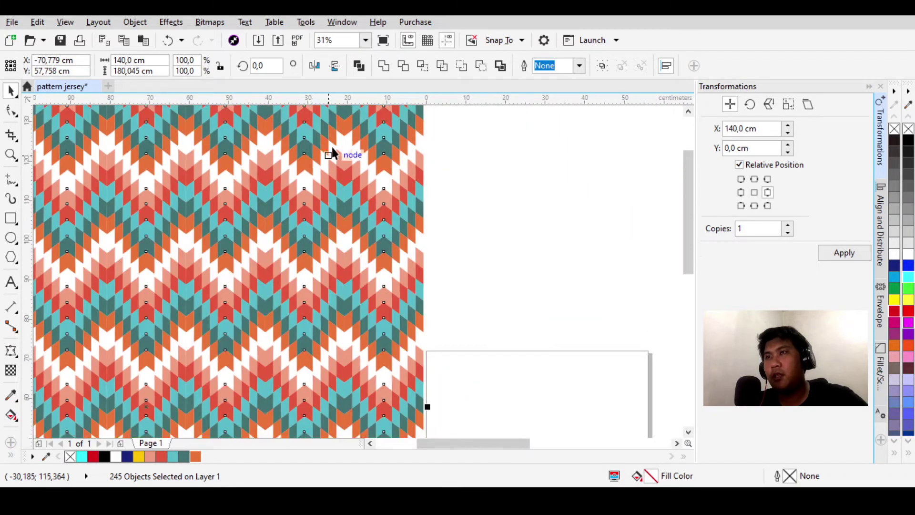
left_click(359, 66)
scroll(353, 210, "down", 2)
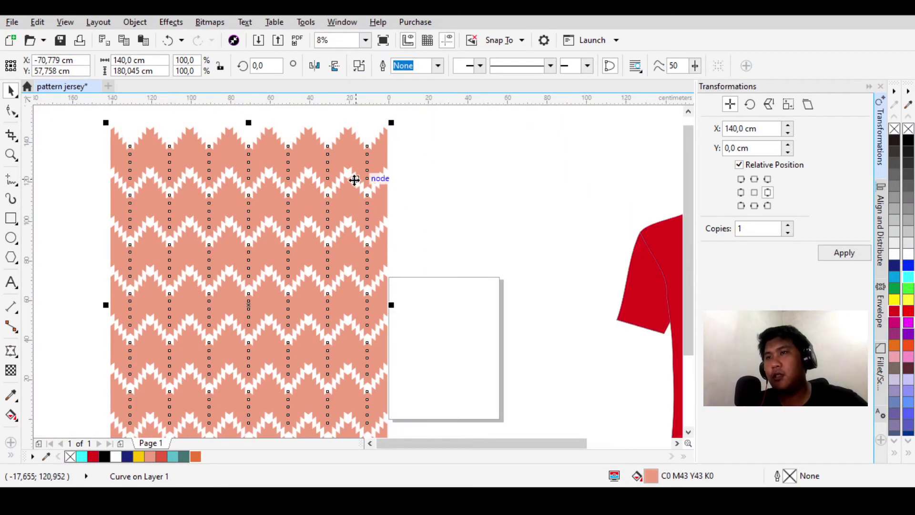
Undo the combining of the zigzag pieces and group all of them instead.
key("ctrl+z")
scroll(353, 140, "up", 3)
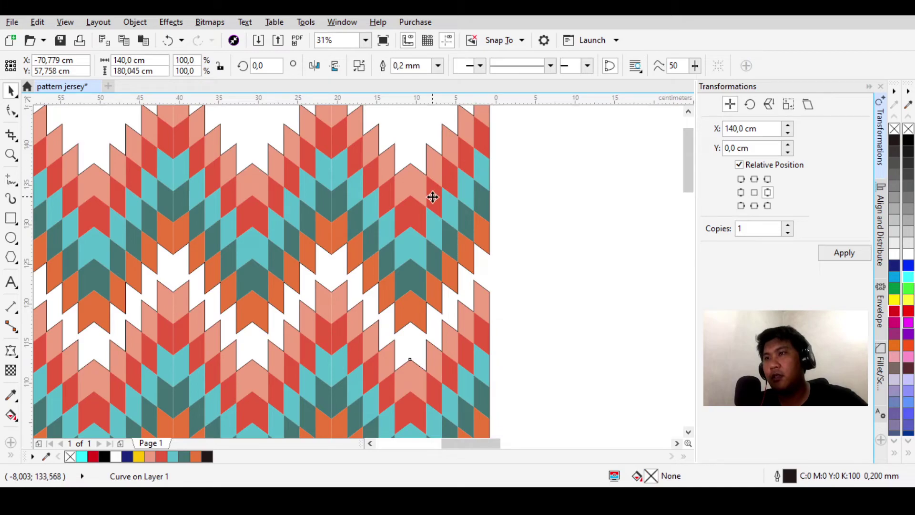
key("ctrl+z")
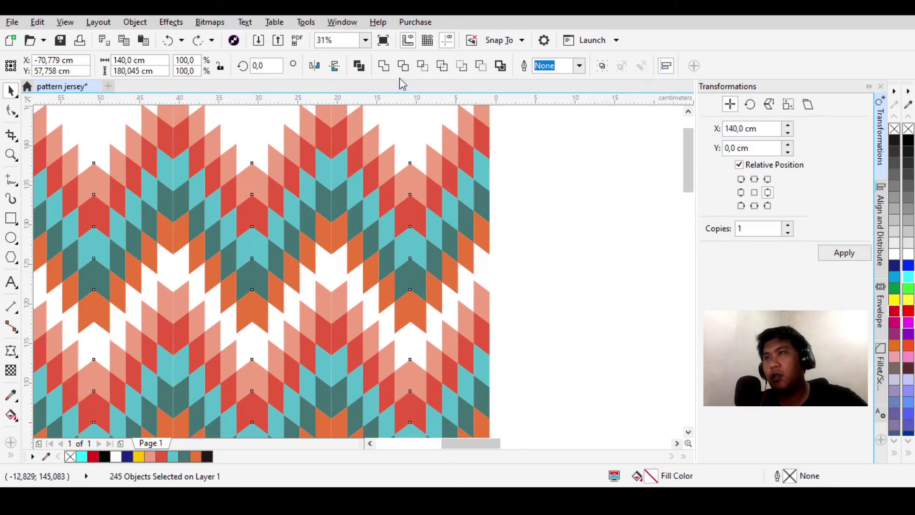
left_click(603, 67)
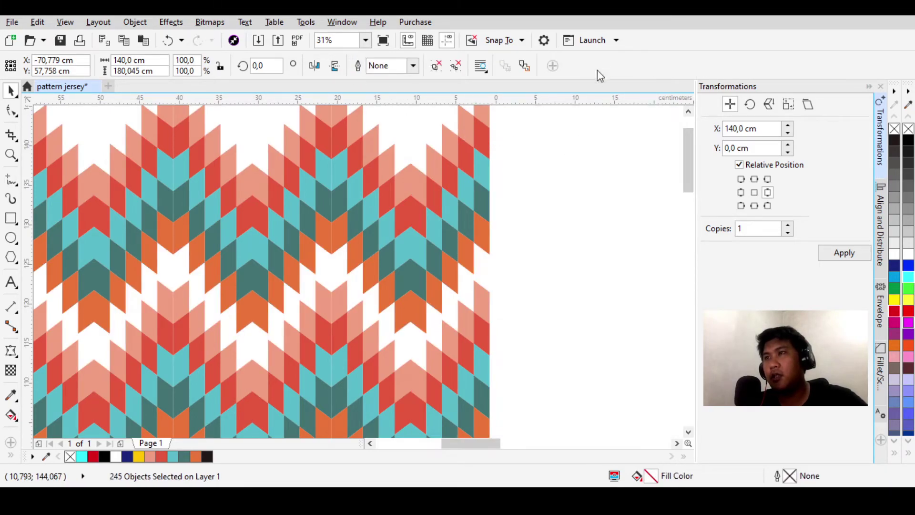
scroll(496, 181, "down", 2)
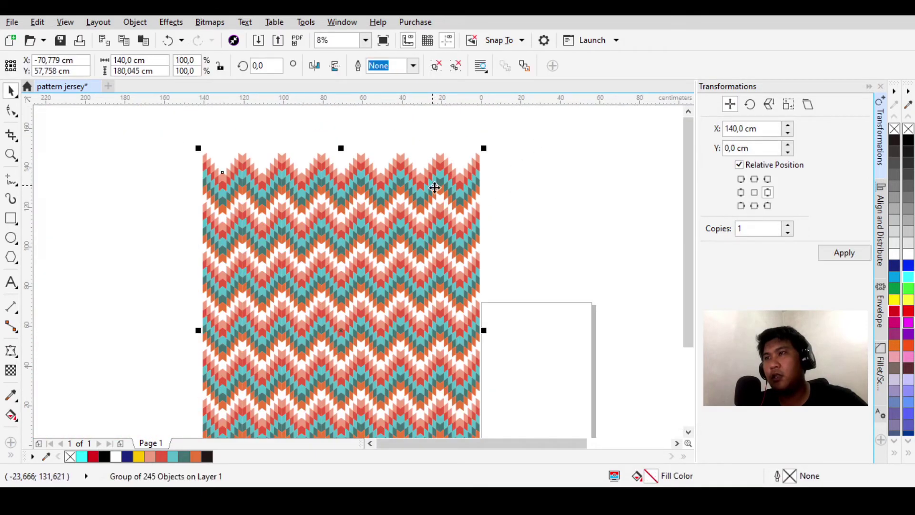
left_click_drag(391, 173, 303, 153)
key("ctrl+z")
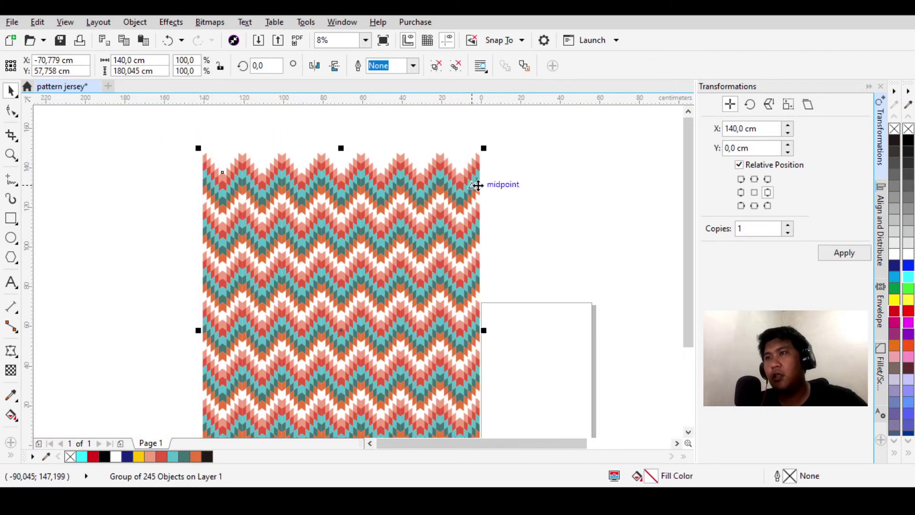
left_click_drag(429, 188, 396, 168)
key("ctrl+z")
scroll(268, 210, "down", 3)
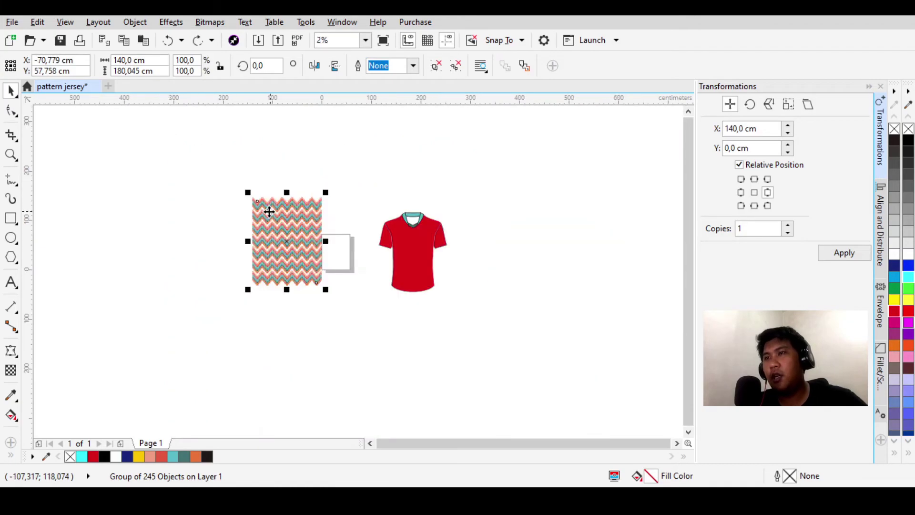
left_click_drag(313, 221, 351, 188)
key("ctrl+z")
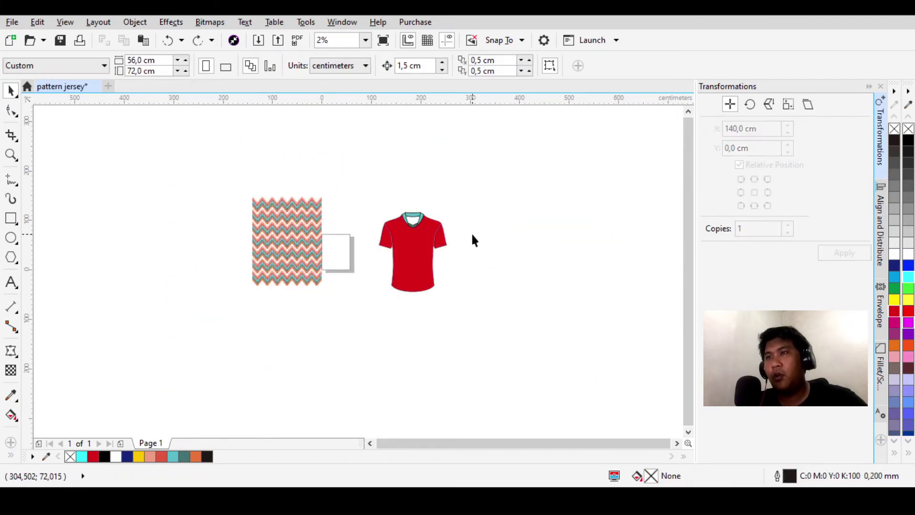
Move the grouped zigzag pattern over the page so it sits beside the jersey.
scroll(472, 235, "up", 2)
left_click_drag(146, 204, 223, 205)
left_click(196, 227)
left_click(196, 228)
key("F4")
left_click(307, 171)
left_click(309, 173)
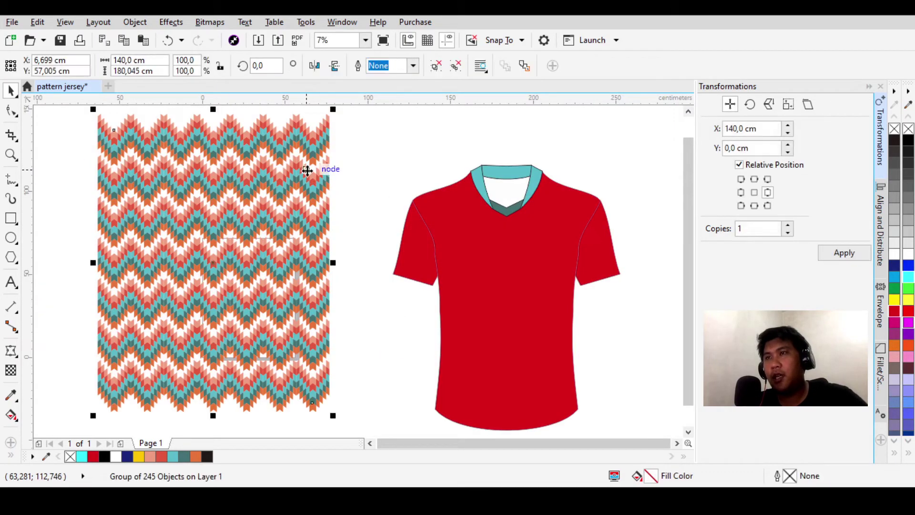
mouse_move(253, 181)
left_mouse_down()
mouse_move(617, 219)
mouse_move(191, 182)
mouse_move(276, 192)
mouse_move(269, 182)
left_mouse_up()
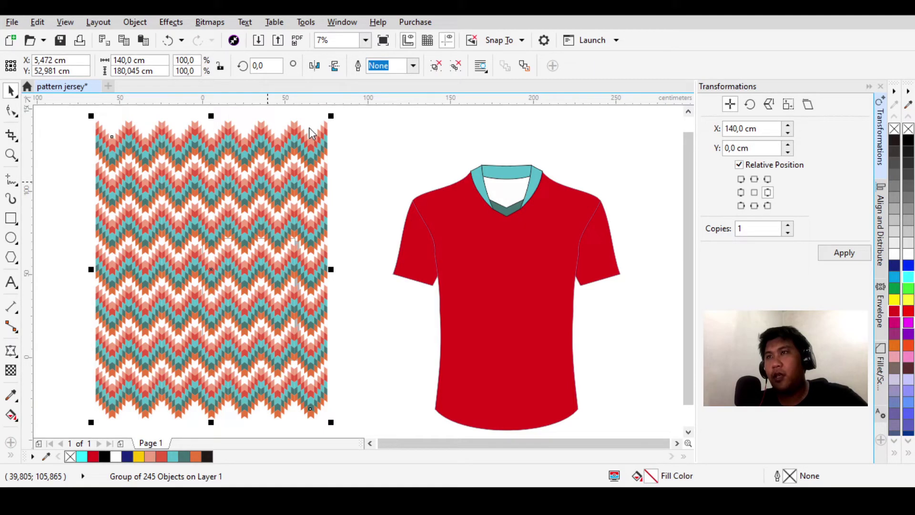
Place the zigzag pattern group inside the jersey's body panel as a PowerClip.
left_click(360, 131)
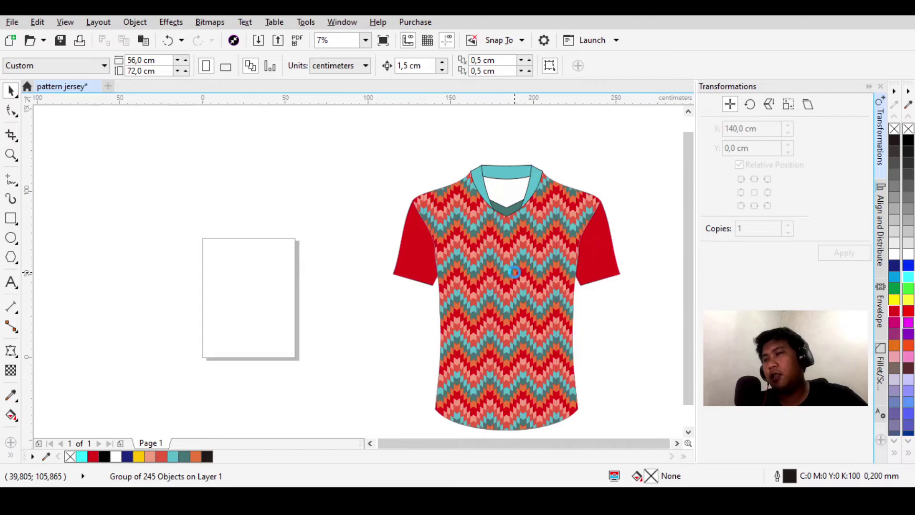
left_click(294, 204)
scroll(295, 204, "down", 2)
scroll(537, 213, "up", 2)
scroll(253, 246, "down", 2)
scroll(296, 211, "up", 2)
scroll(230, 283, "down", 2)
scroll(269, 222, "up", 2)
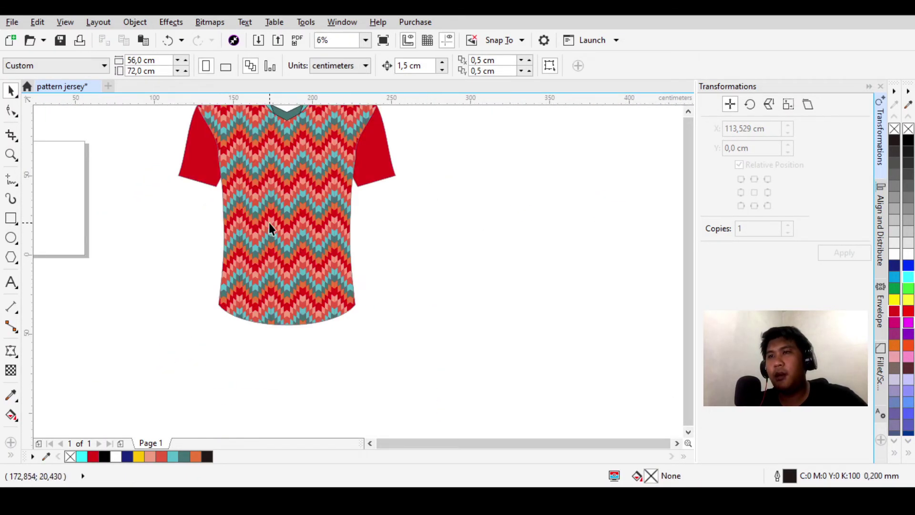
Duplicate the patterned body panel and place the copy in the empty area well to the right of the jersey.
left_click(268, 222)
scroll(269, 222, "down", 2)
scroll(272, 264, "up", 2)
left_click_drag(272, 263, 534, 298)
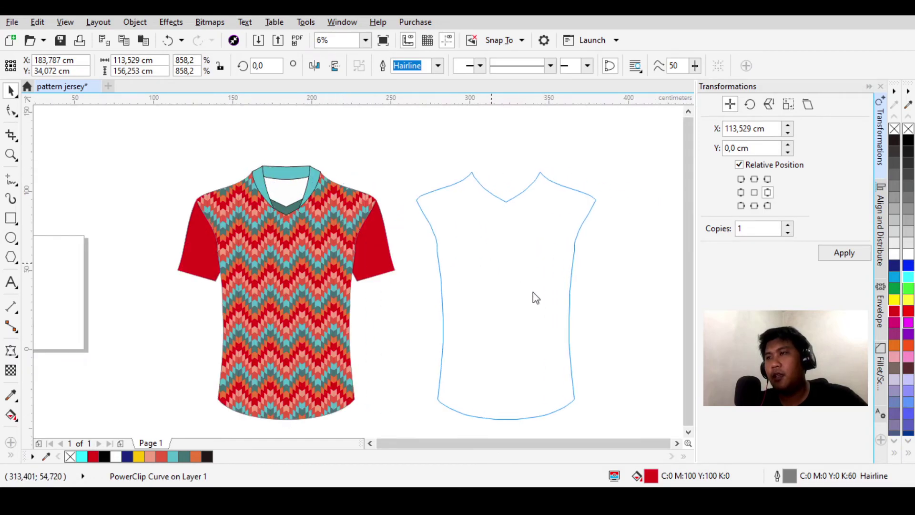
left_click_drag(484, 339, 493, 330)
key("Escape")
left_click(479, 179)
left_click_drag(276, 290, 540, 309)
scroll(398, 239, "right", 3)
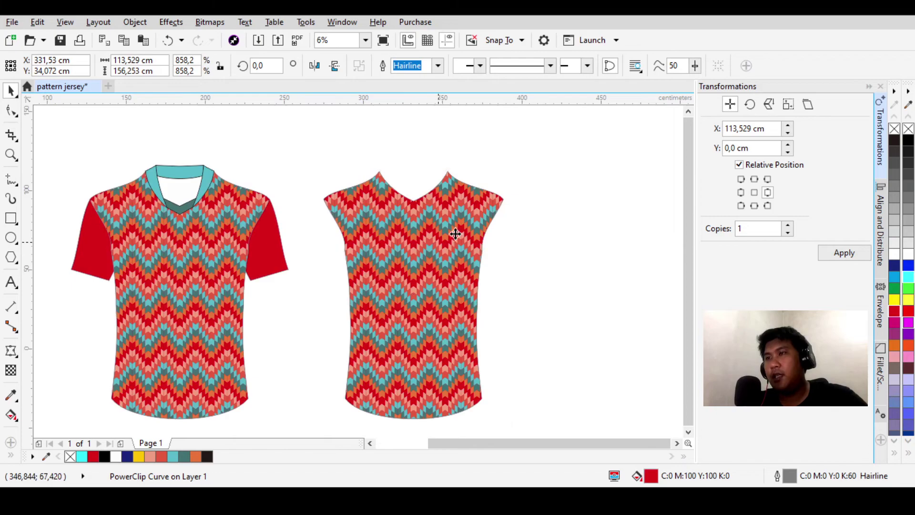
left_click_drag(445, 239, 569, 199)
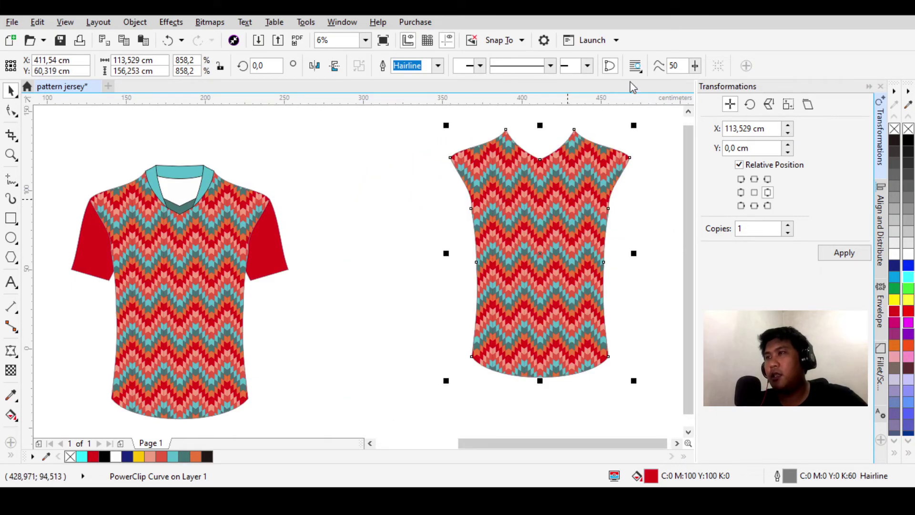
Extract the zigzag pattern from the copied body panel and PowerClip it into the jersey's sleeves.
left_click(382, 134)
left_click(533, 132)
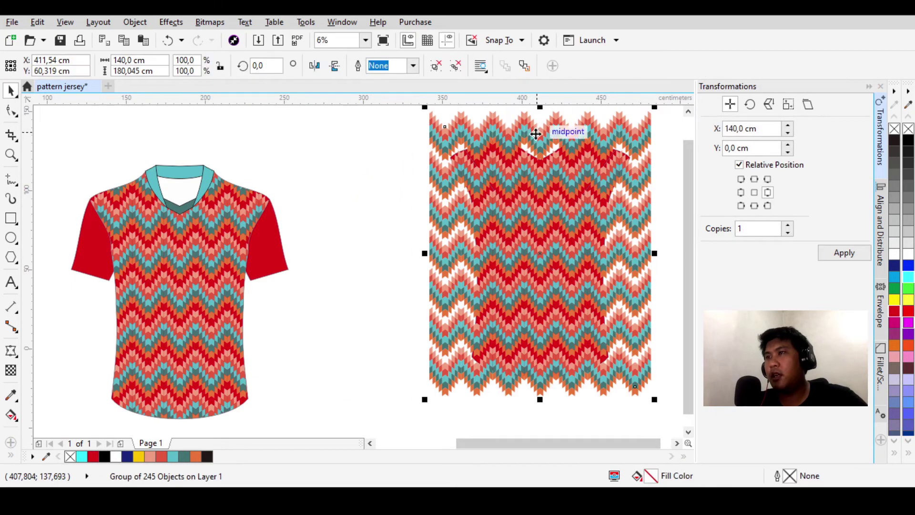
key("ctrl+1")
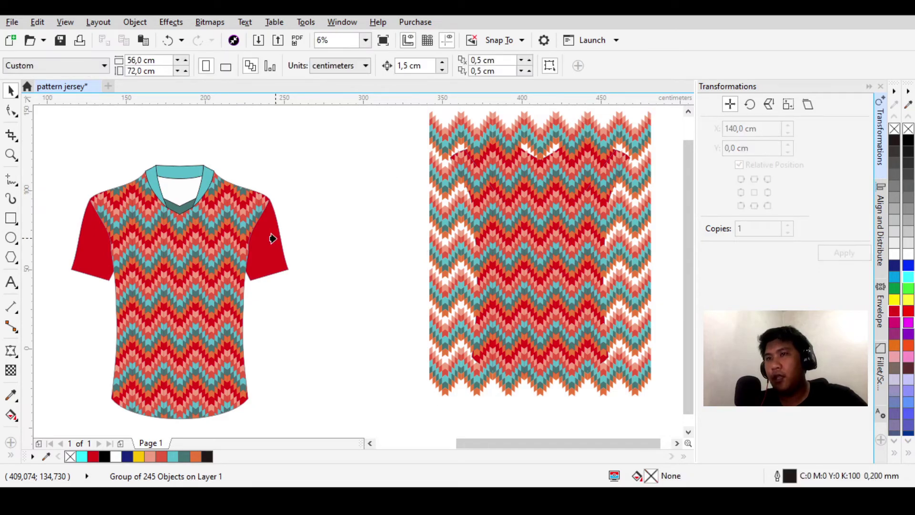
left_click(271, 238)
Delete the leftover copy of the body panel beside the jersey.
left_click(383, 187)
left_click(564, 201)
key("Delete")
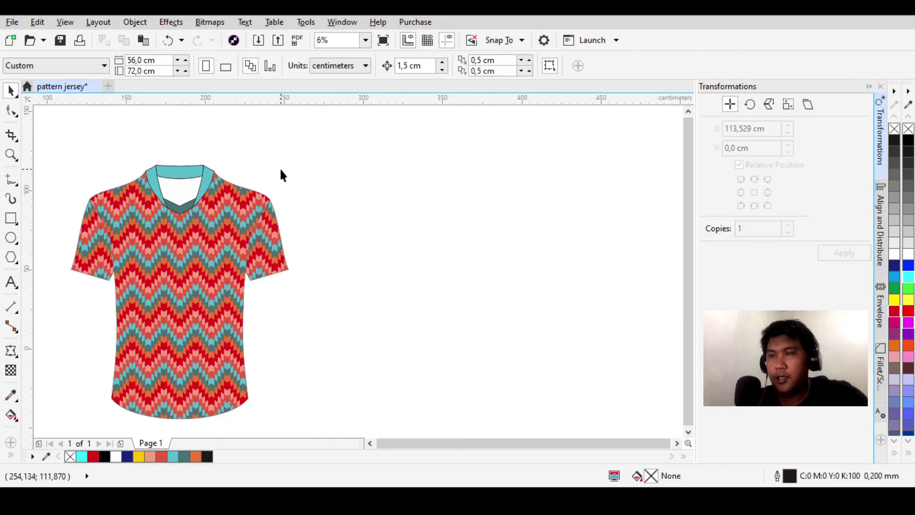
Select all the jersey's parts, group them and centre the group on the page.
scroll(286, 174, "down", 1)
key("F4")
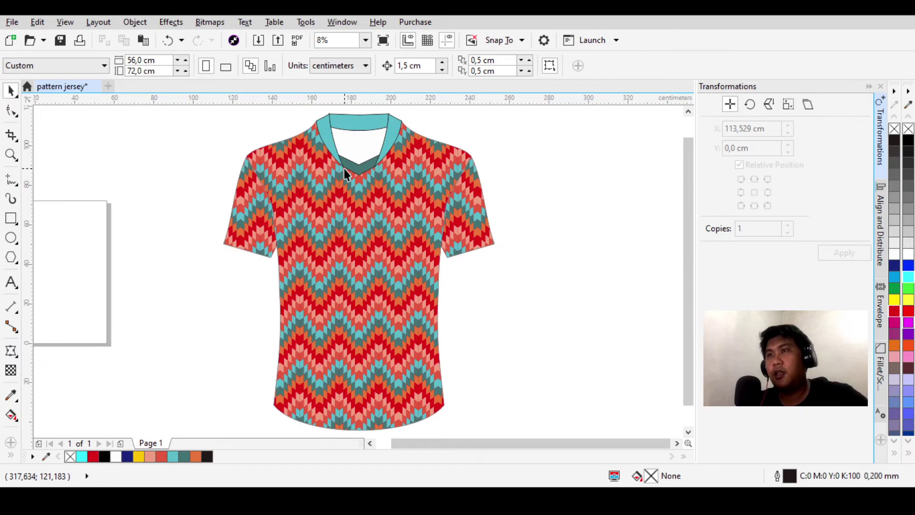
scroll(515, 168, "down", 2)
left_click_drag(546, 131, 257, 353)
key("p")
key("F4")
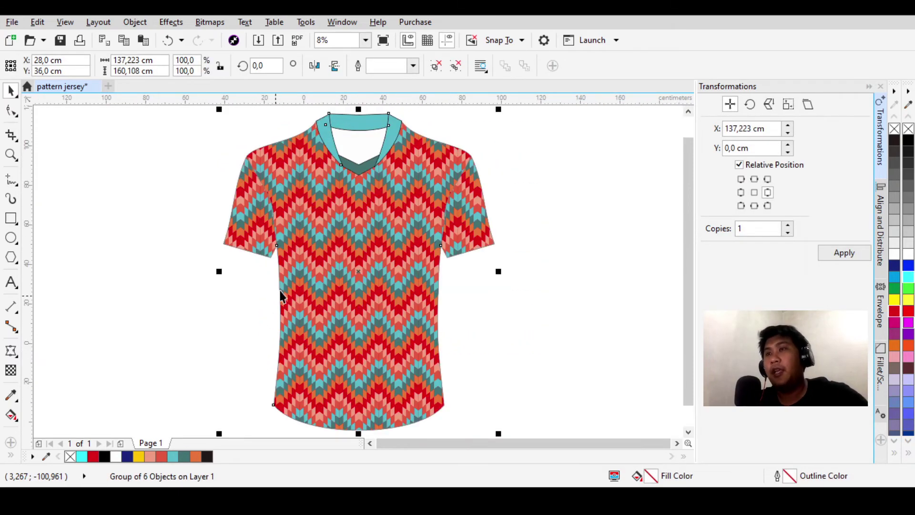
left_click(555, 221)
left_click(350, 288)
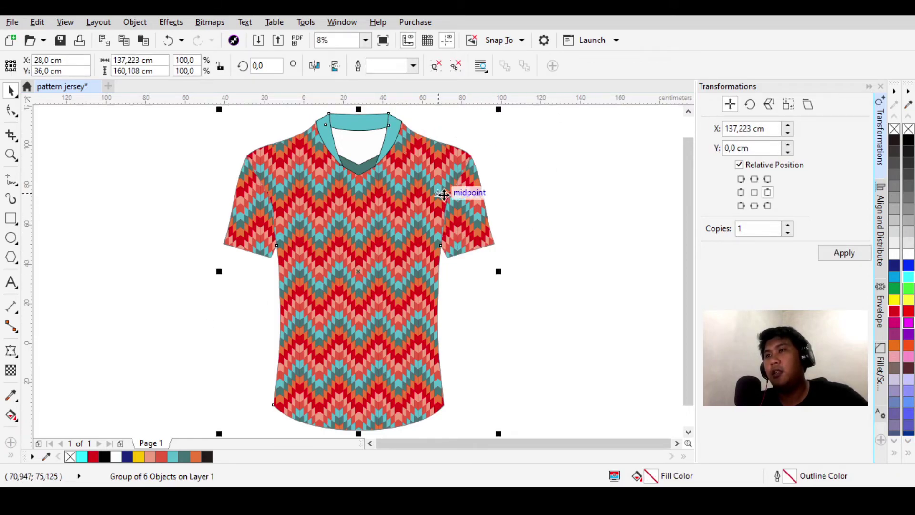
Examine the zigzag fill up close around the collar and body, and the look of the whole jersey.
scroll(484, 179, "up", 4)
scroll(480, 223, "down", 6)
key("Escape")
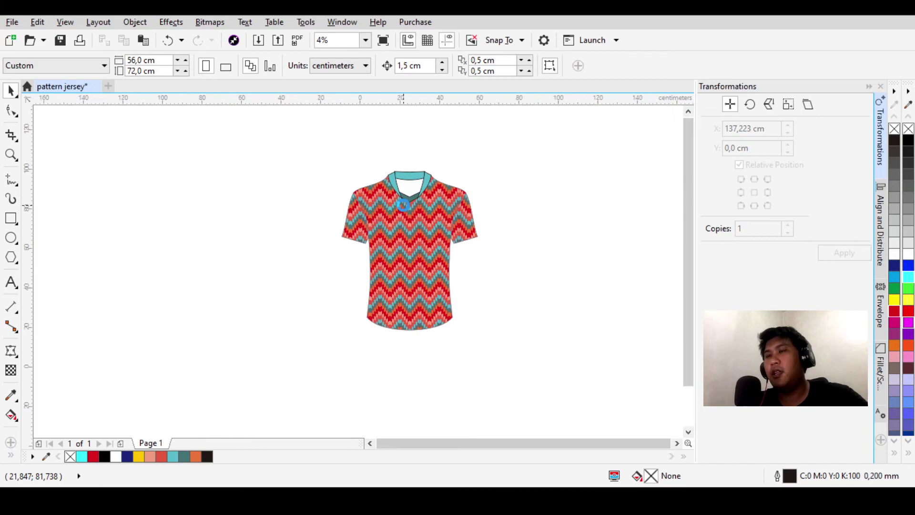
scroll(402, 204, "up", 2)
scroll(413, 186, "up", 5)
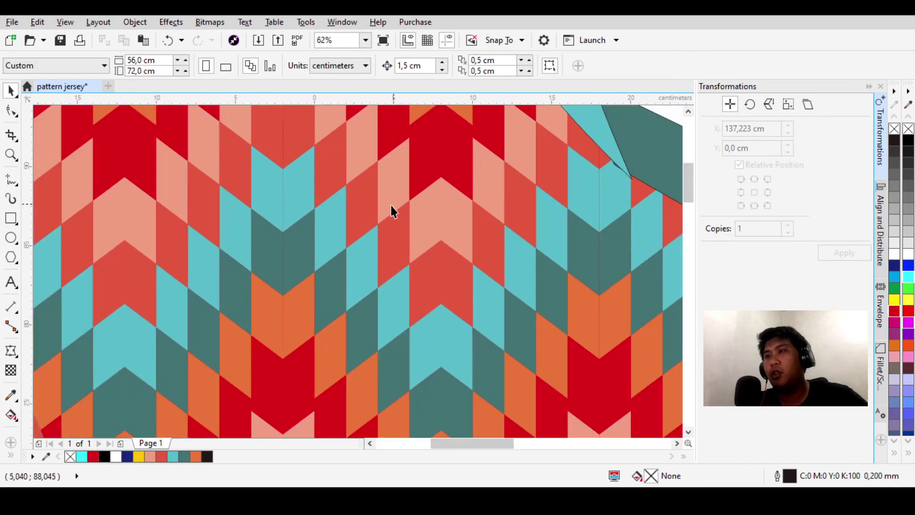
scroll(342, 209, "down", 2)
scroll(482, 183, "up", 2)
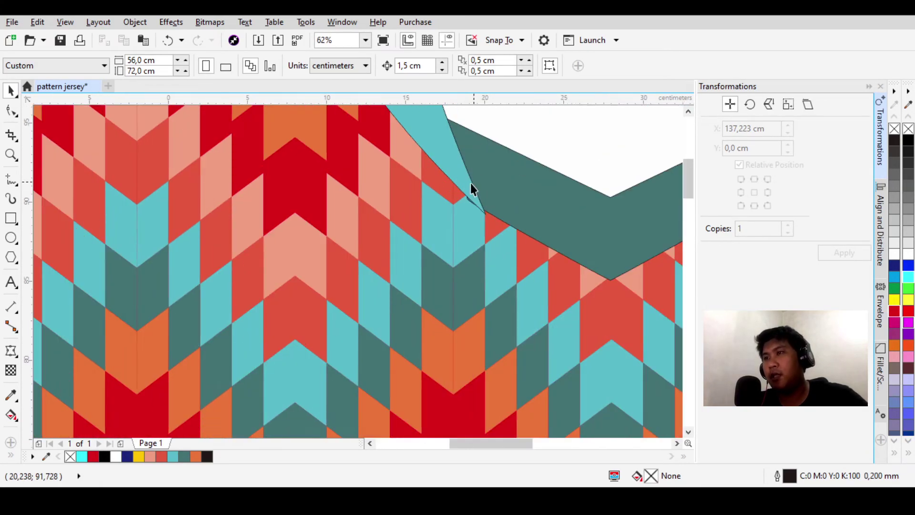
scroll(284, 203, "up", 2)
scroll(284, 203, "down", 2)
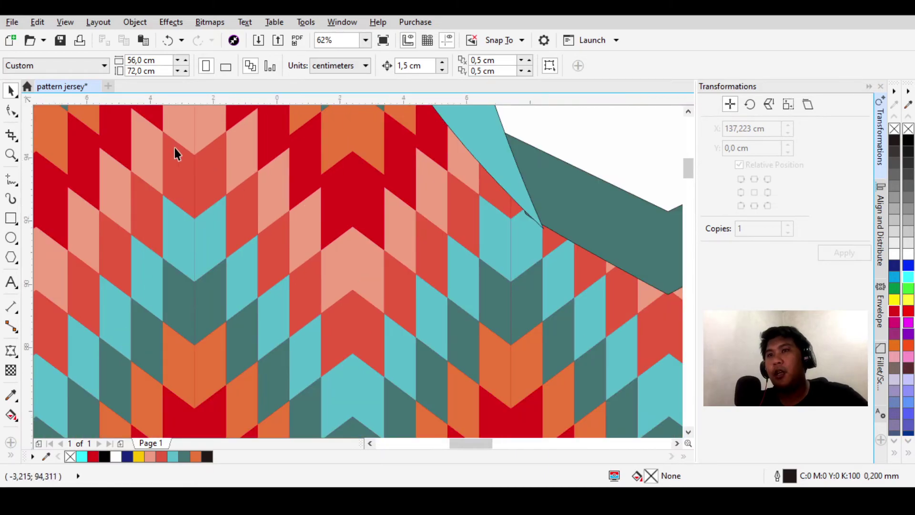
scroll(175, 151, "up", 2)
scroll(219, 162, "up", 1)
scroll(199, 162, "down", 4)
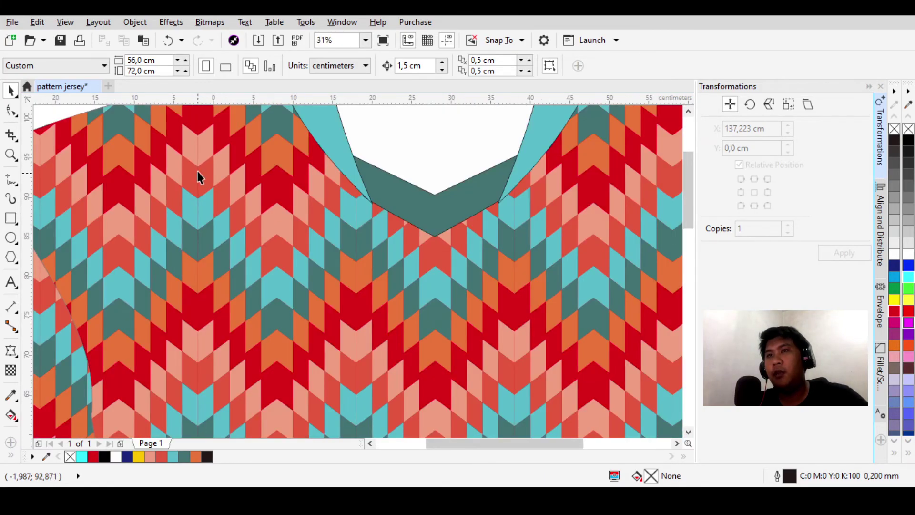
scroll(193, 135, "up", 4)
scroll(198, 148, "down", 4)
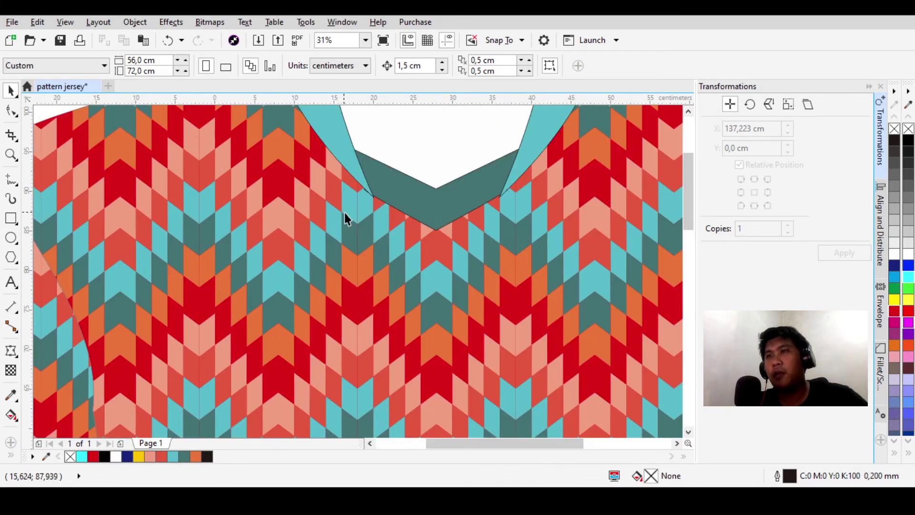
scroll(356, 200, "up", 2)
scroll(355, 280, "down", 4)
scroll(363, 317, "up", 2)
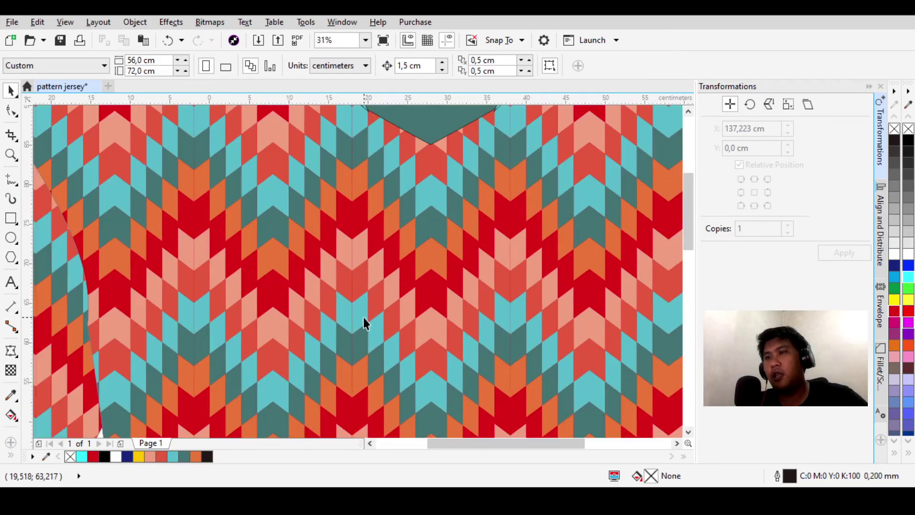
scroll(350, 293, "down", 6)
scroll(465, 250, "up", 2)
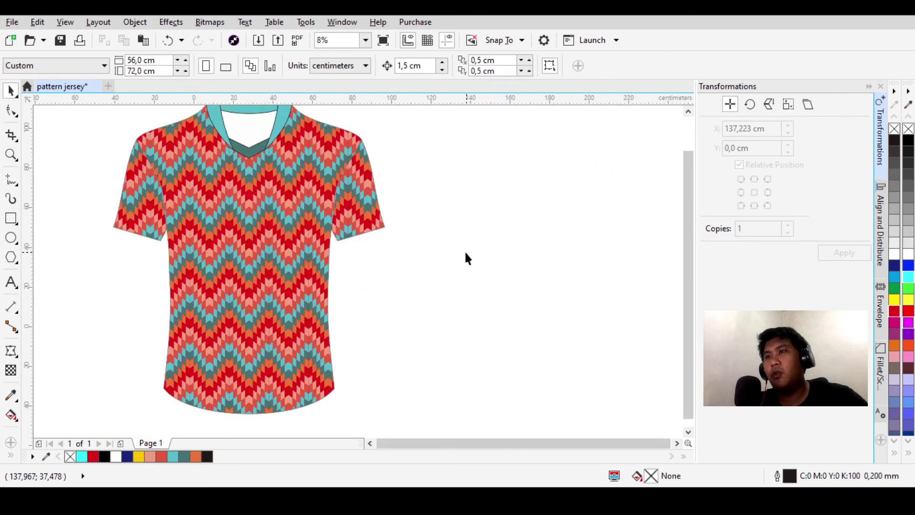
key("F4")
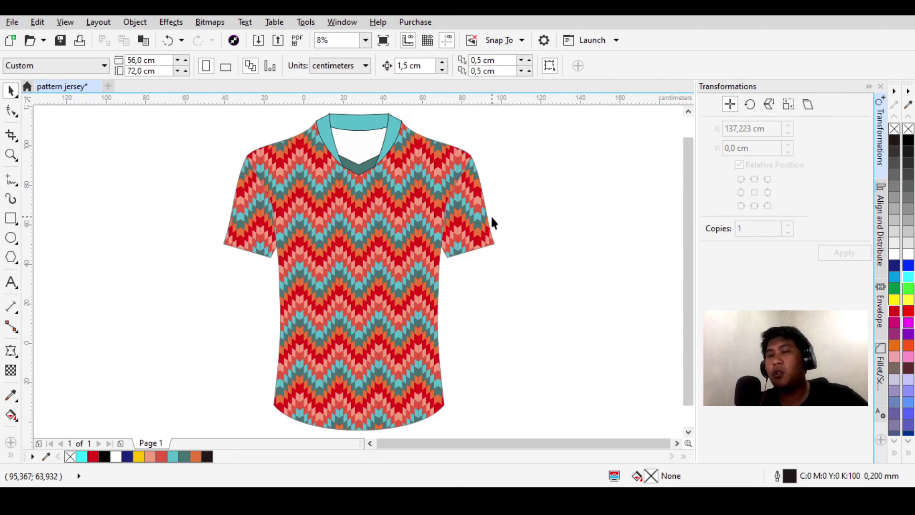